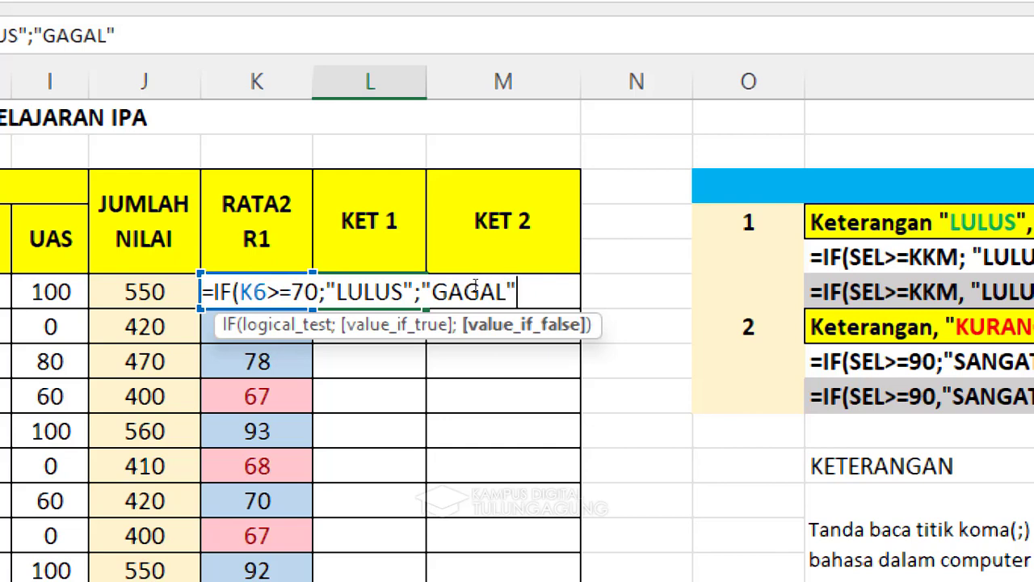
- Complete the KET 1 formula =IF(K6>=70;"LULUS";"GAGAL") in cell L6
text())
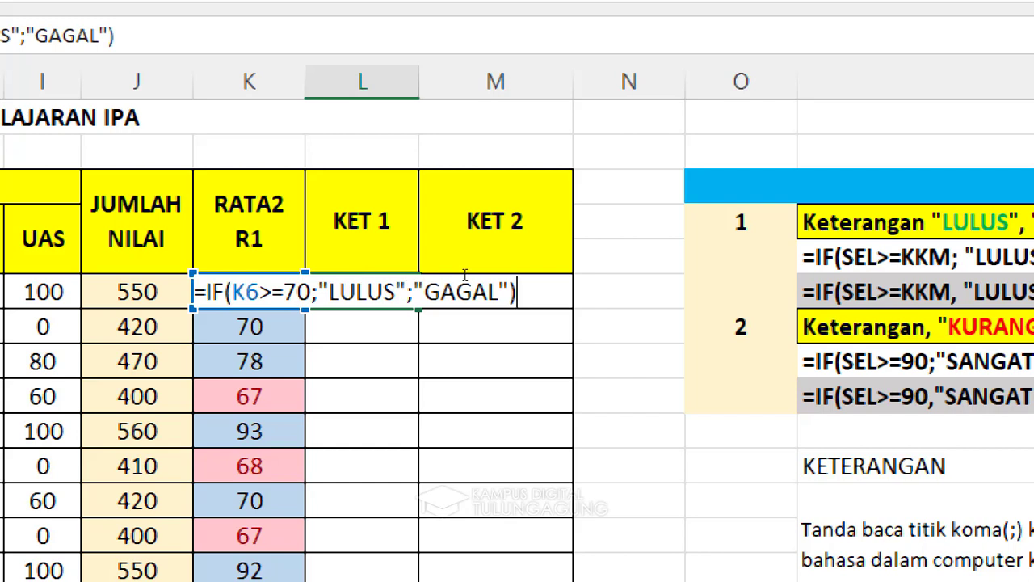
key(Return)
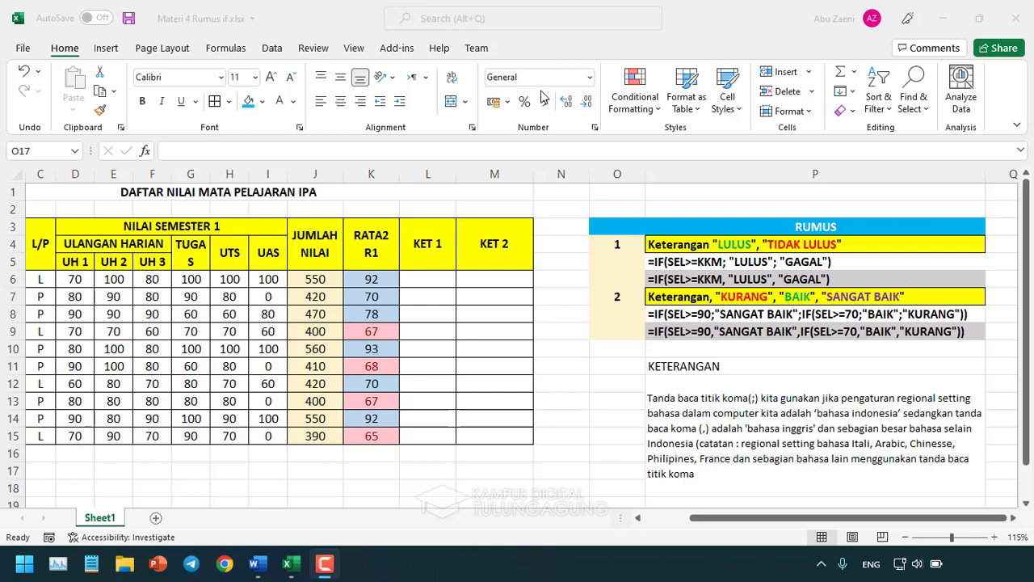
- Examine the formulas in J6 and K6 of the grade table and the empty KET 1 and KET 2 columns
click(337, 301)
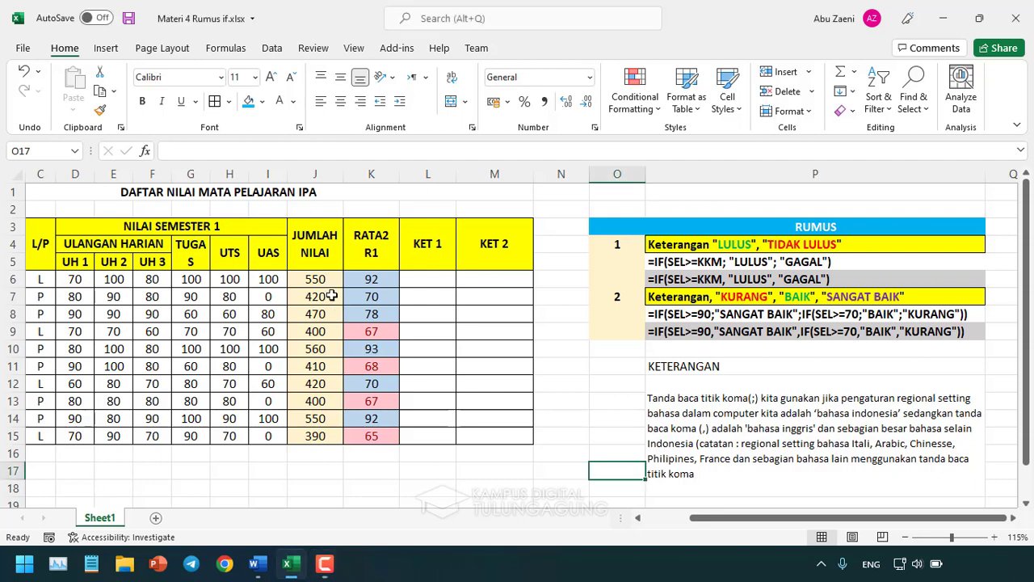
click(314, 289)
click(315, 276)
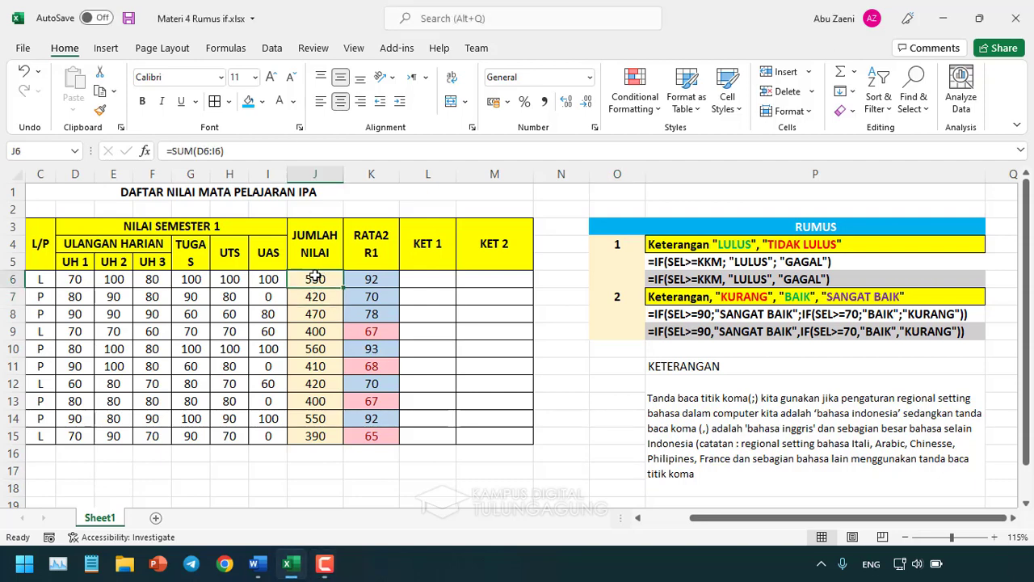
click(371, 280)
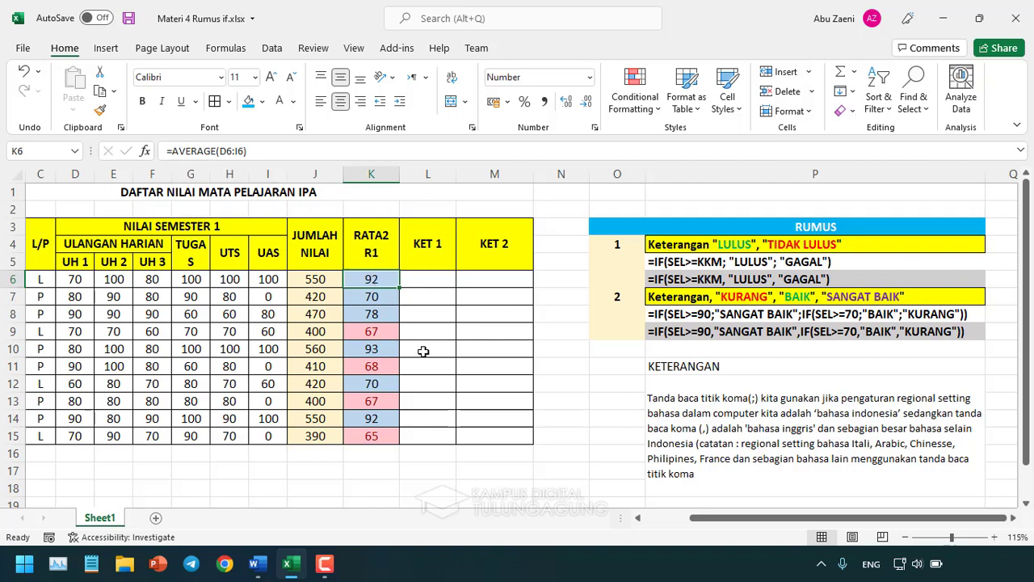
click(312, 278)
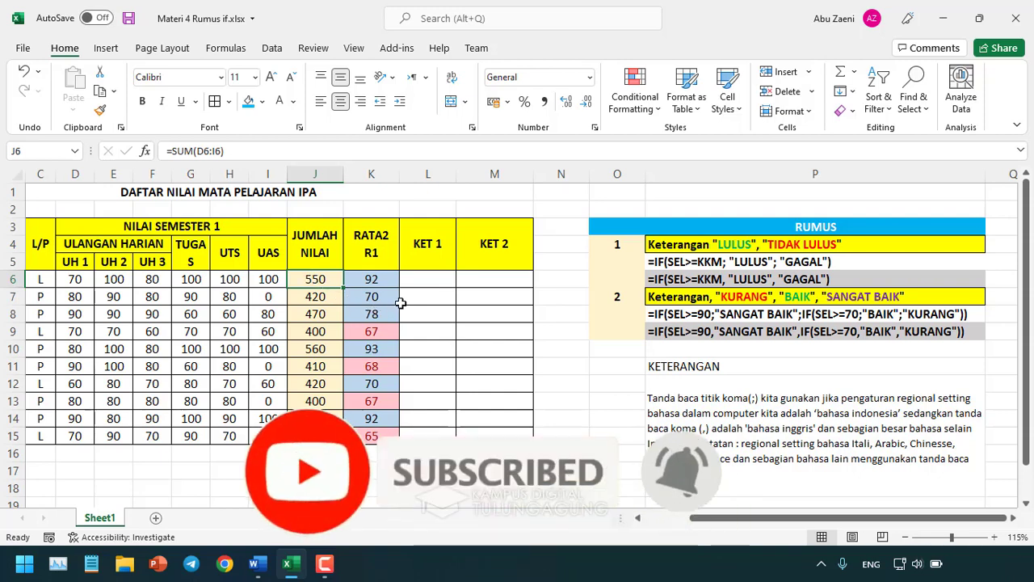
click(370, 280)
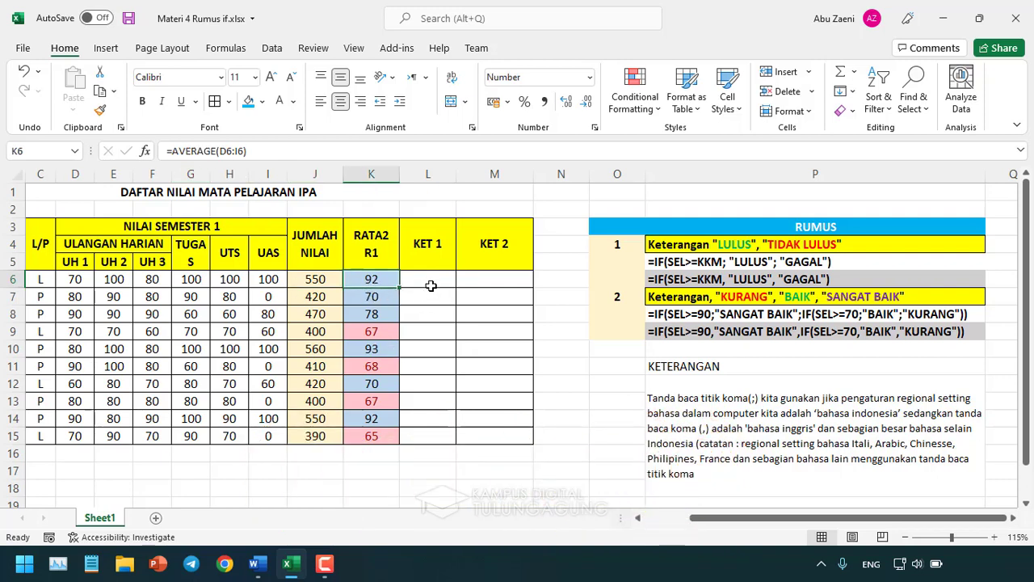
click(413, 262)
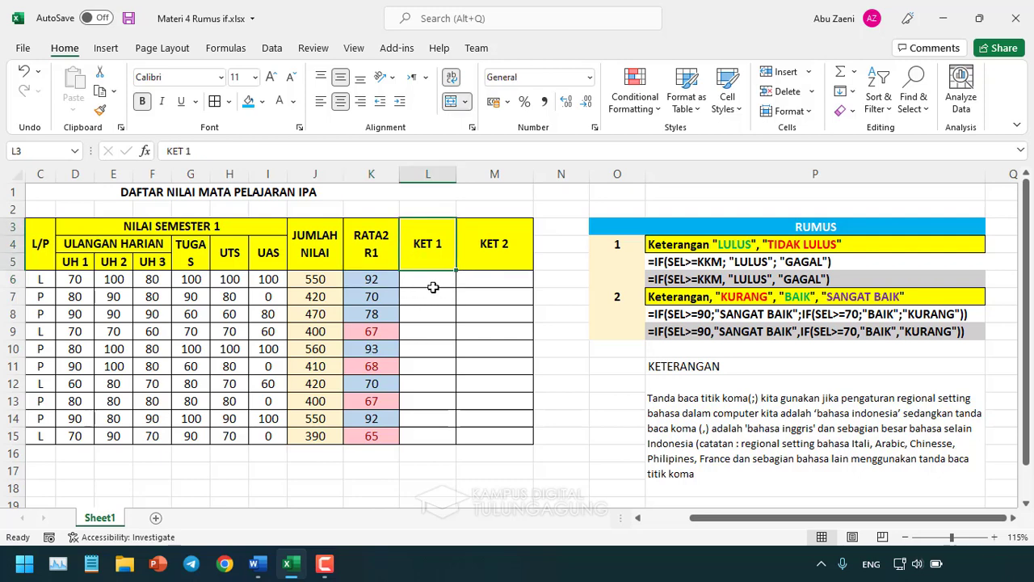
click(433, 287)
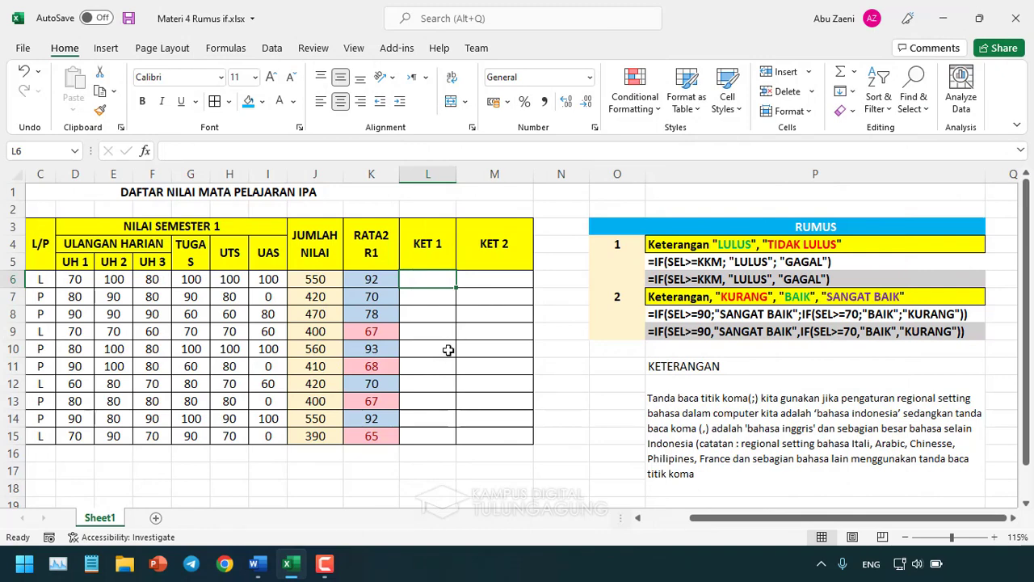
click(466, 369)
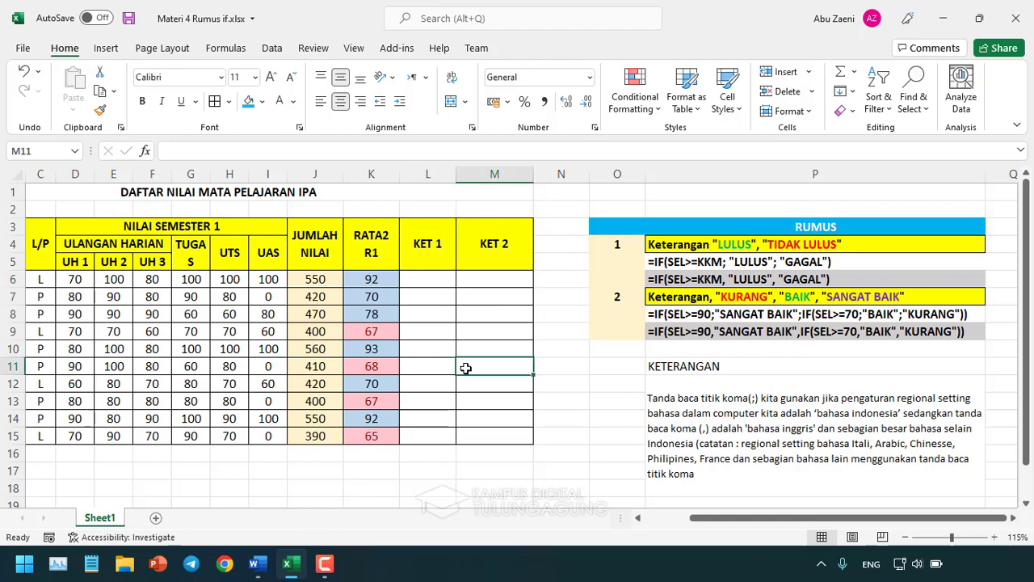
- Switch to the Word document RUMUS EXCELL.docx and read the CONTOH PENERAPAN example for RUMUS IF
key(super)
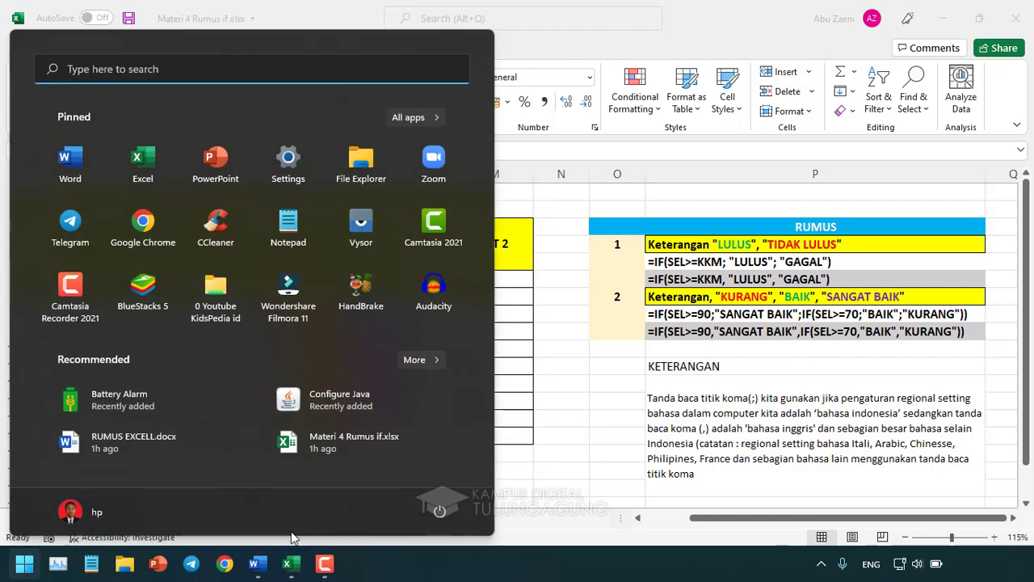
click(259, 564)
scroll(425, 356, up, 1)
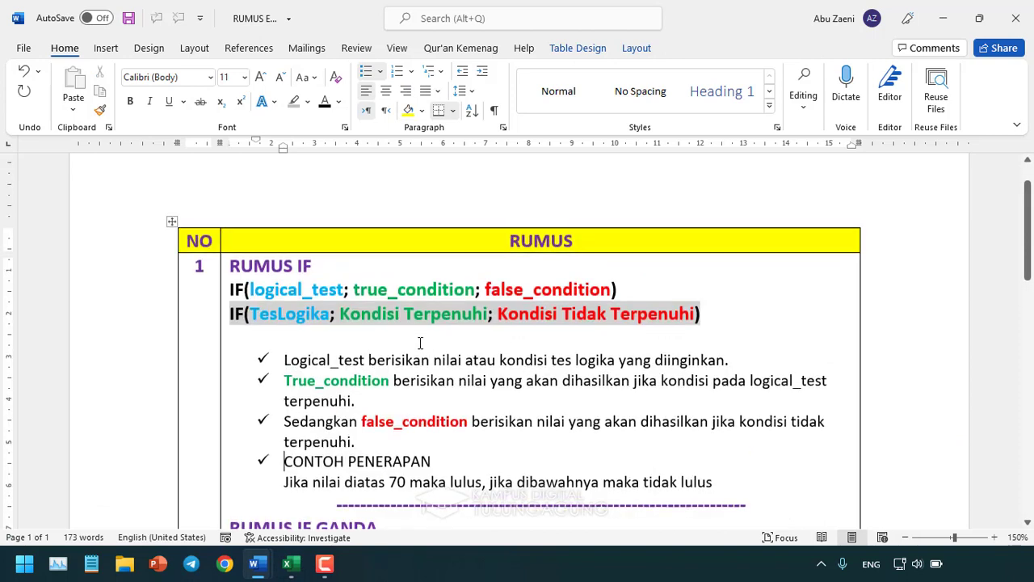
scroll(394, 367, down, 1)
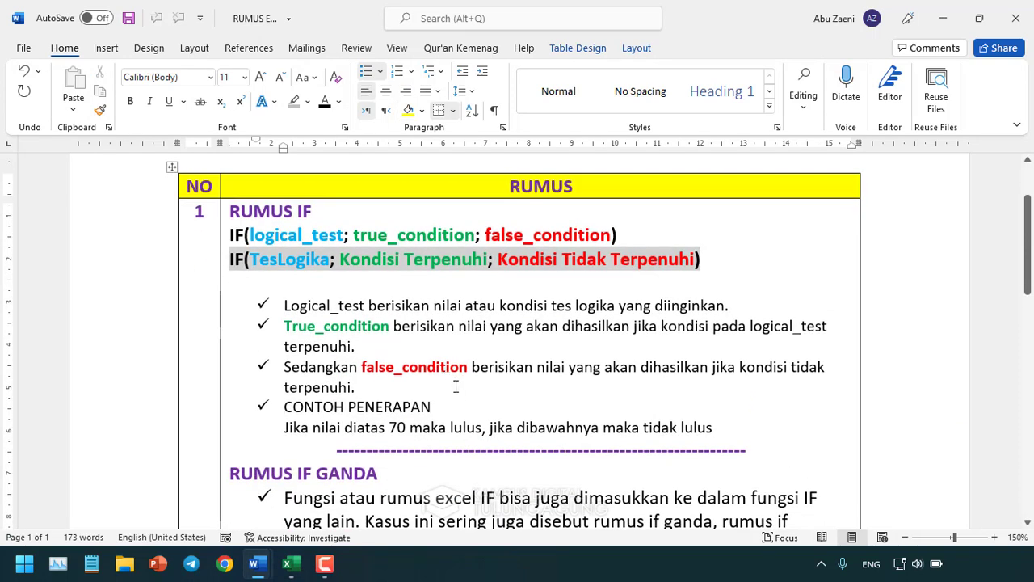
scroll(459, 396, down, 1)
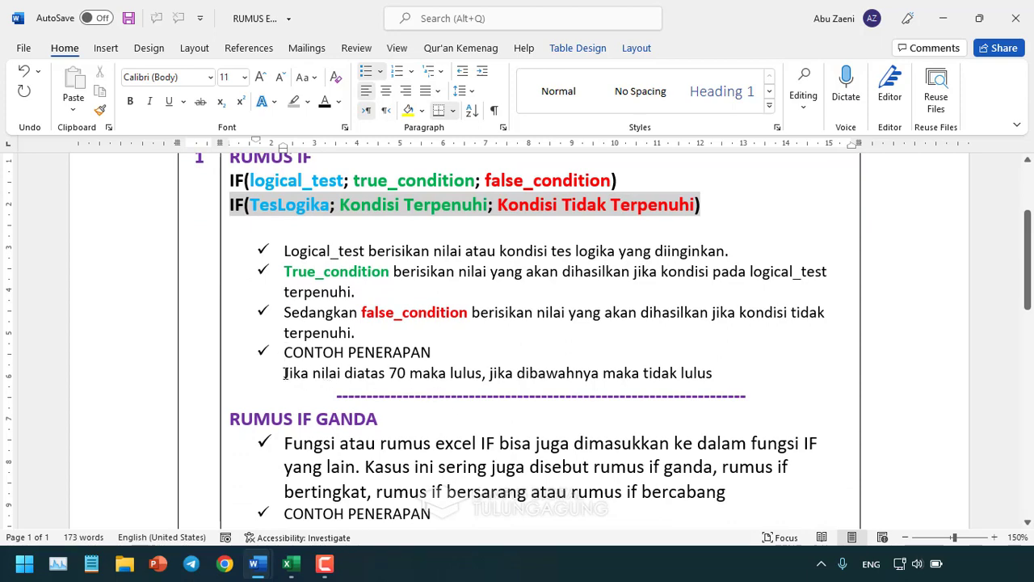
drag(284, 373, 449, 373)
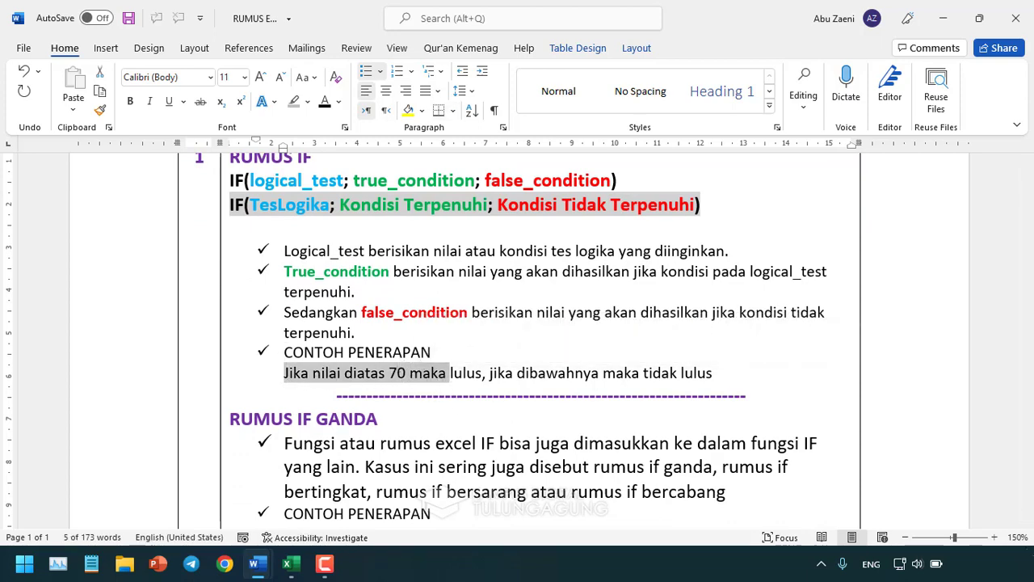
scroll(459, 380, up, 4)
scroll(457, 385, up, 1)
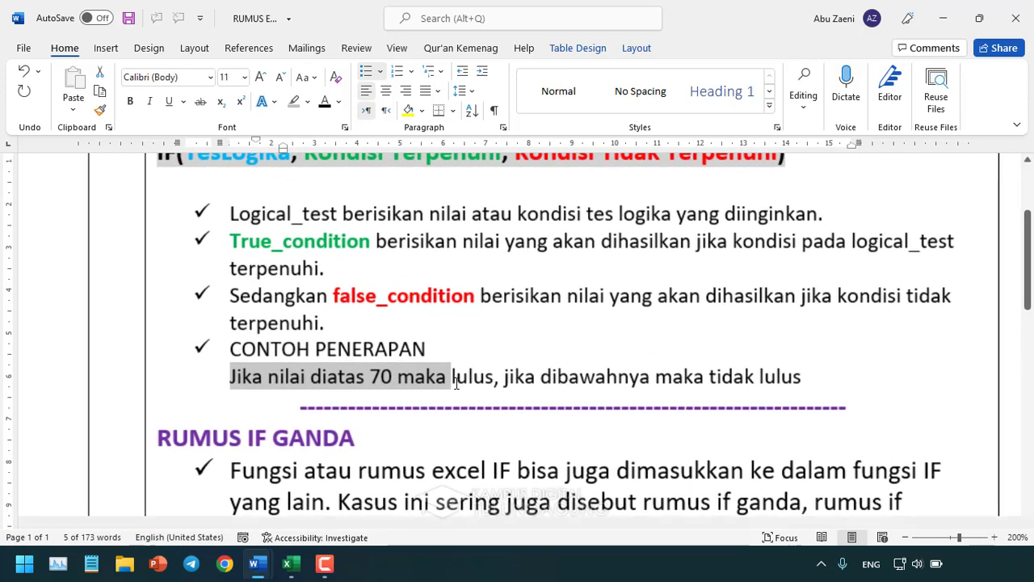
click(395, 378)
drag(362, 377, 494, 377)
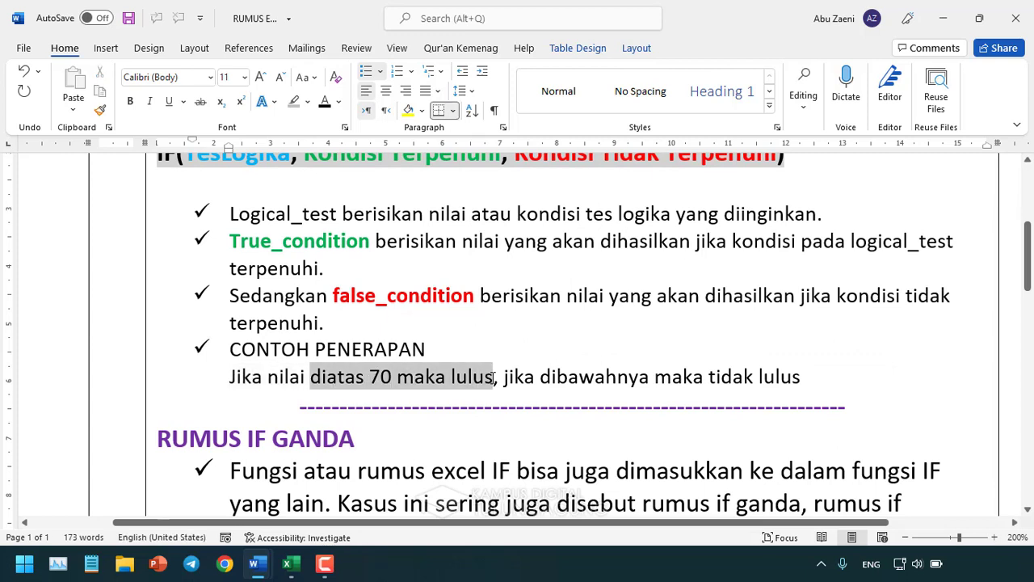
click(565, 404)
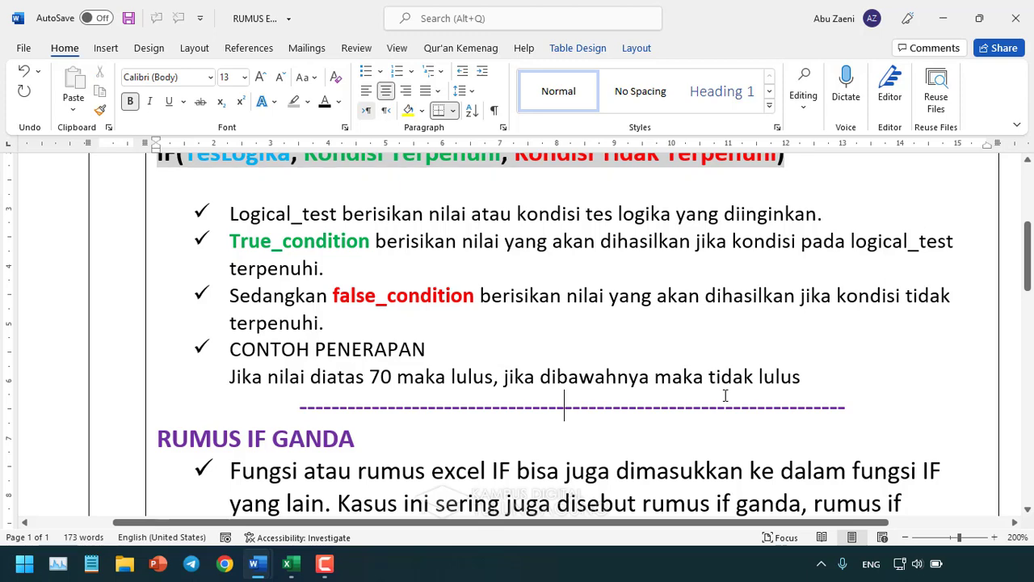
- Examine the IF syntax lines and the explanation of the logical_test argument
scroll(725, 396, up, 5)
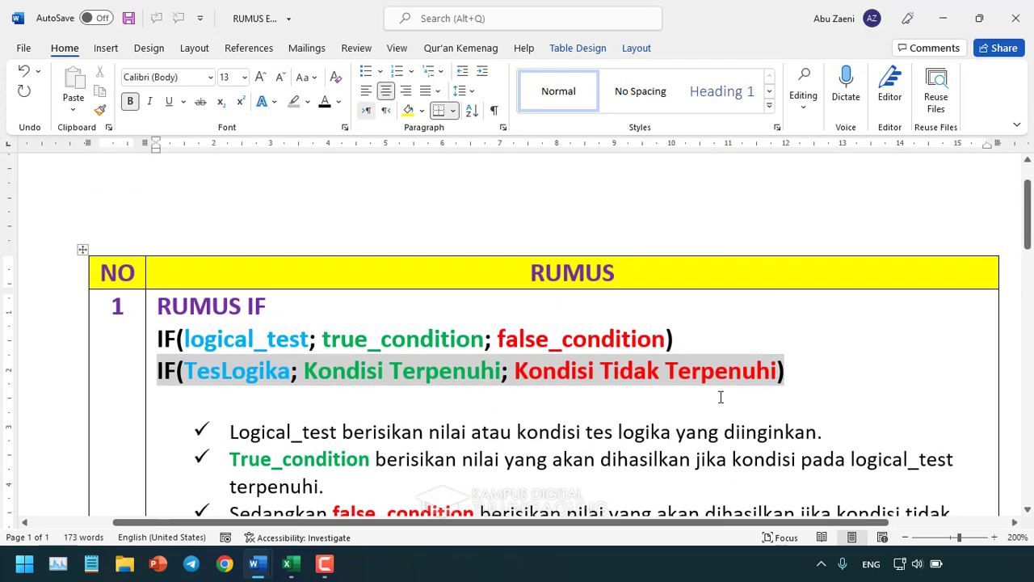
click(374, 416)
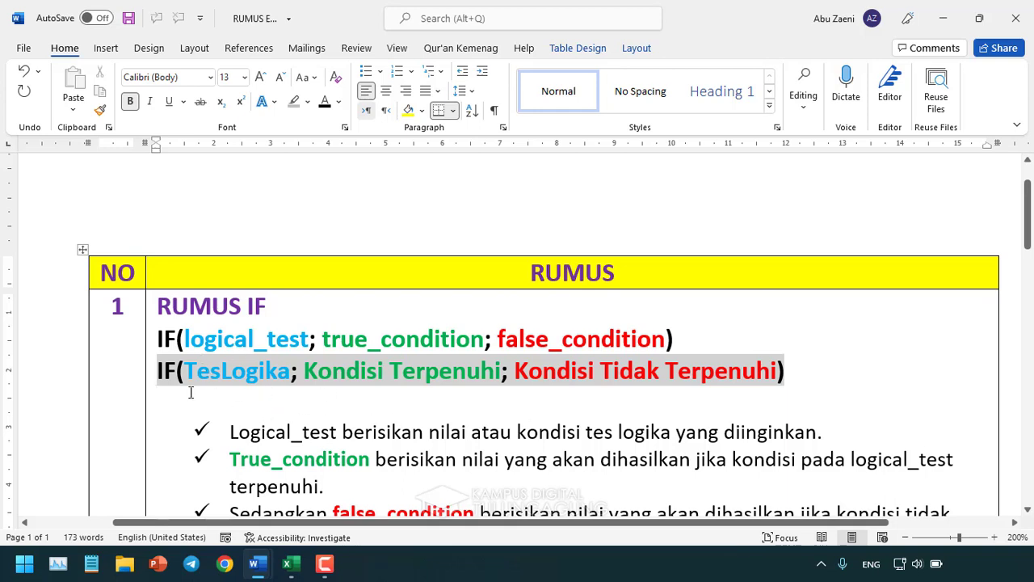
scroll(194, 311, down, 1)
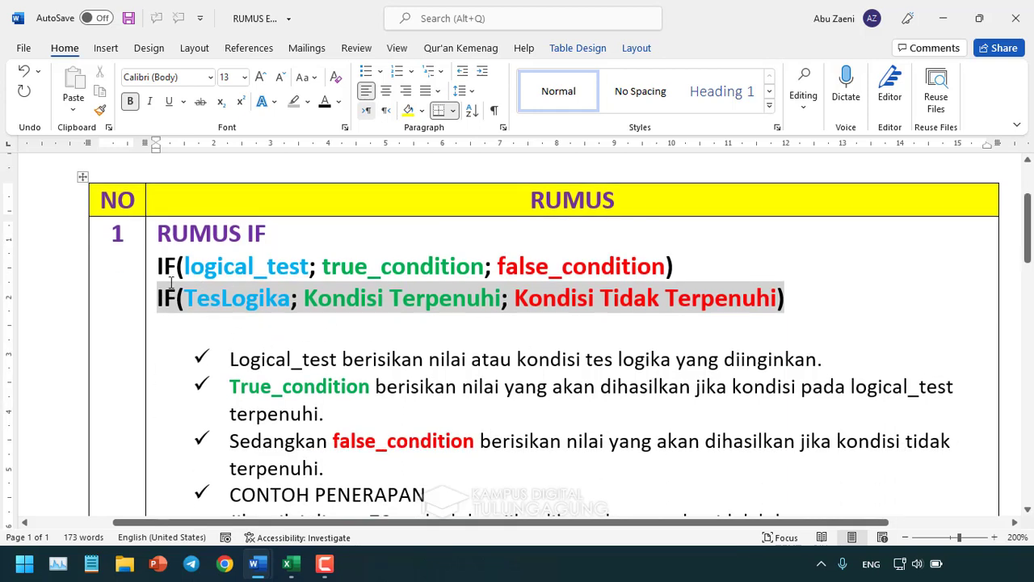
drag(185, 299, 291, 299)
click(292, 357)
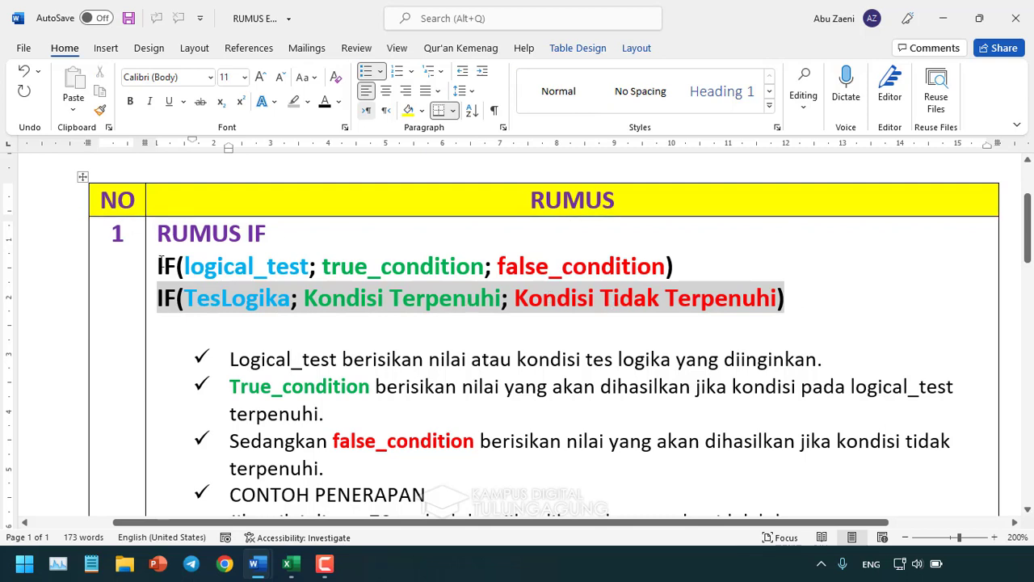
click(190, 267)
drag(200, 266, 308, 267)
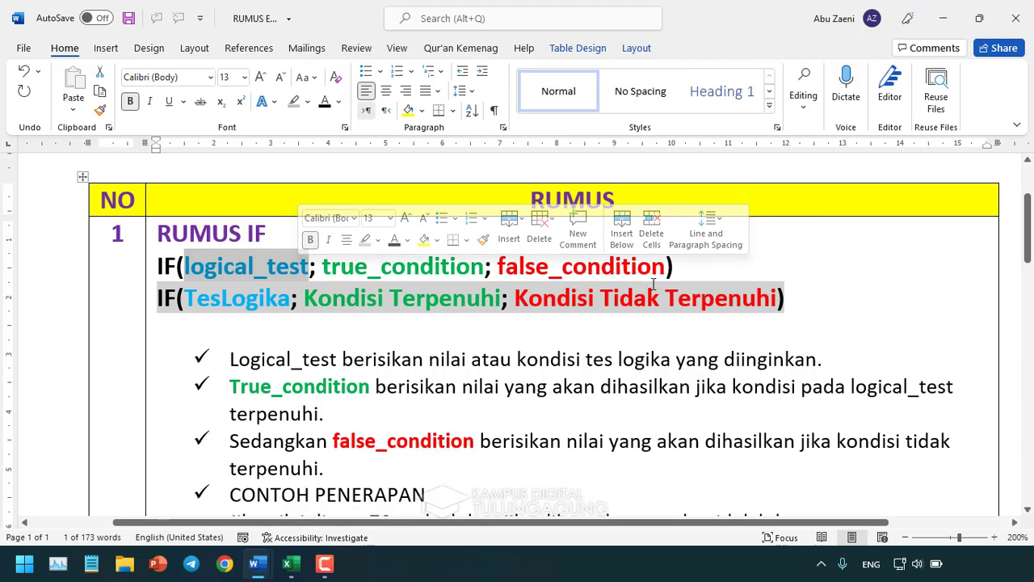
scroll(503, 380, down, 1)
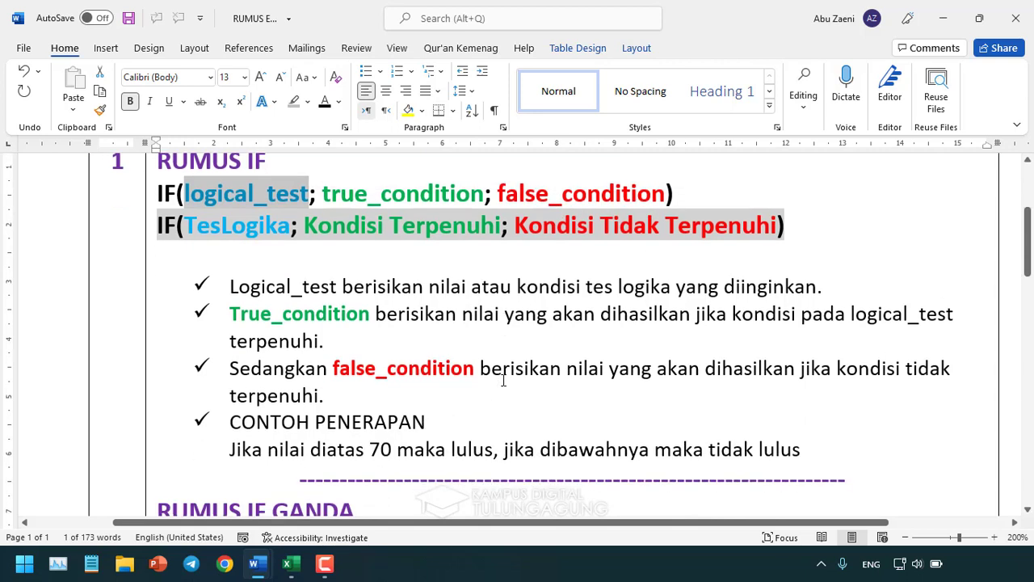
scroll(504, 380, up, 1)
click(231, 359)
drag(297, 361, 768, 361)
click(463, 377)
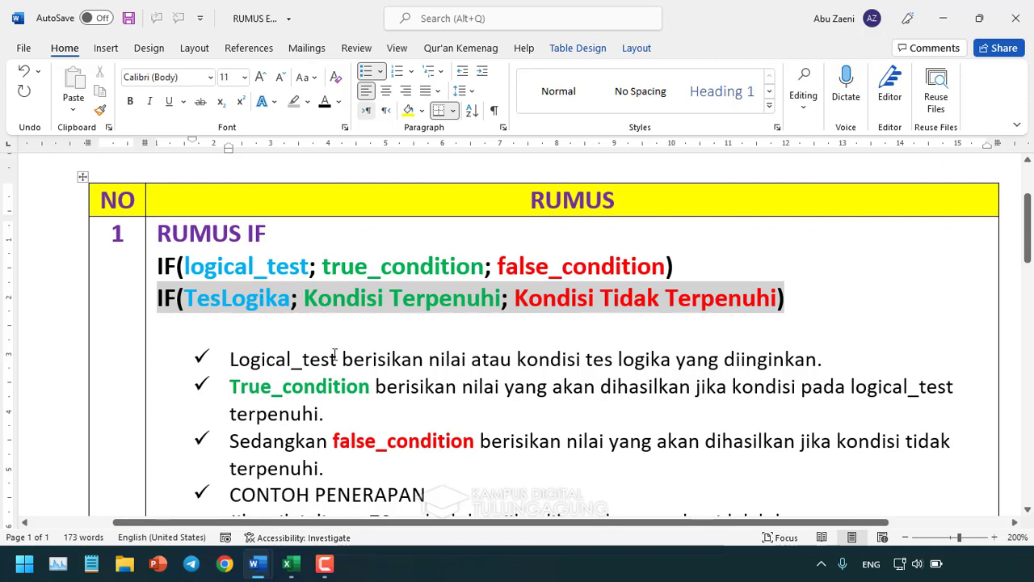
- Read the explanations of true_condition and false_condition and compare them with the IF syntax line
scroll(348, 364, down, 3)
scroll(370, 377, up, 5)
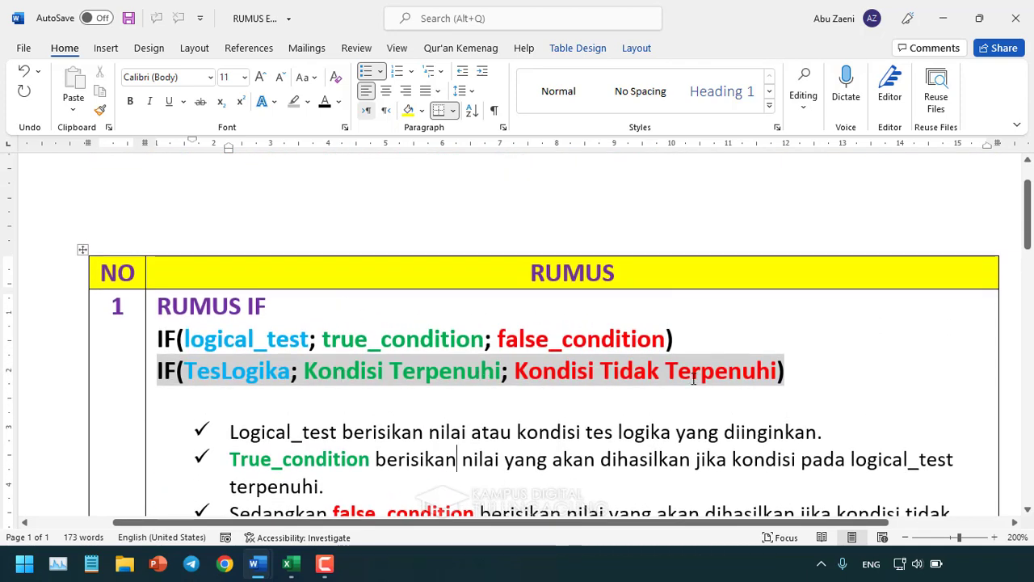
scroll(621, 423, down, 3)
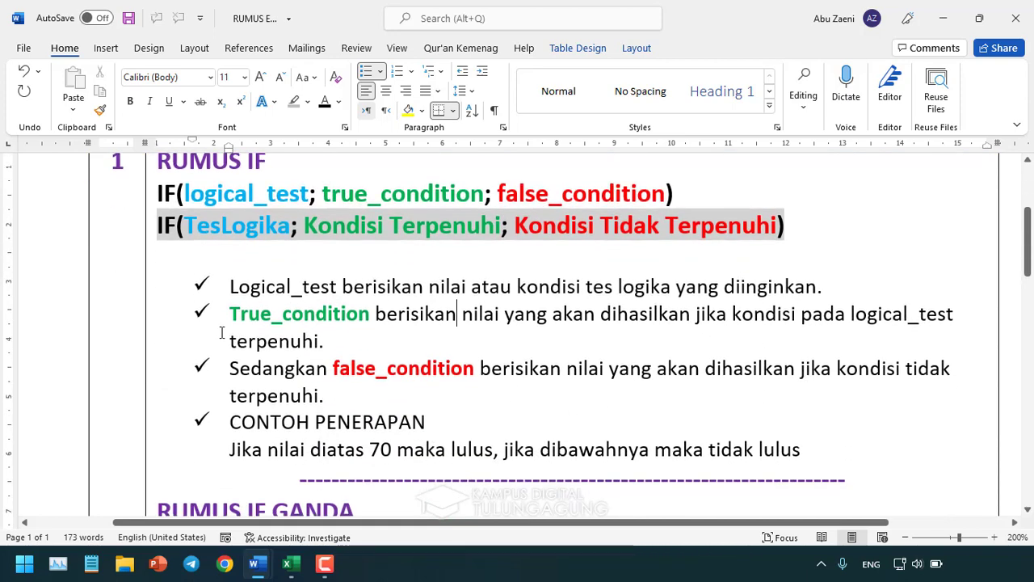
drag(231, 314, 369, 314)
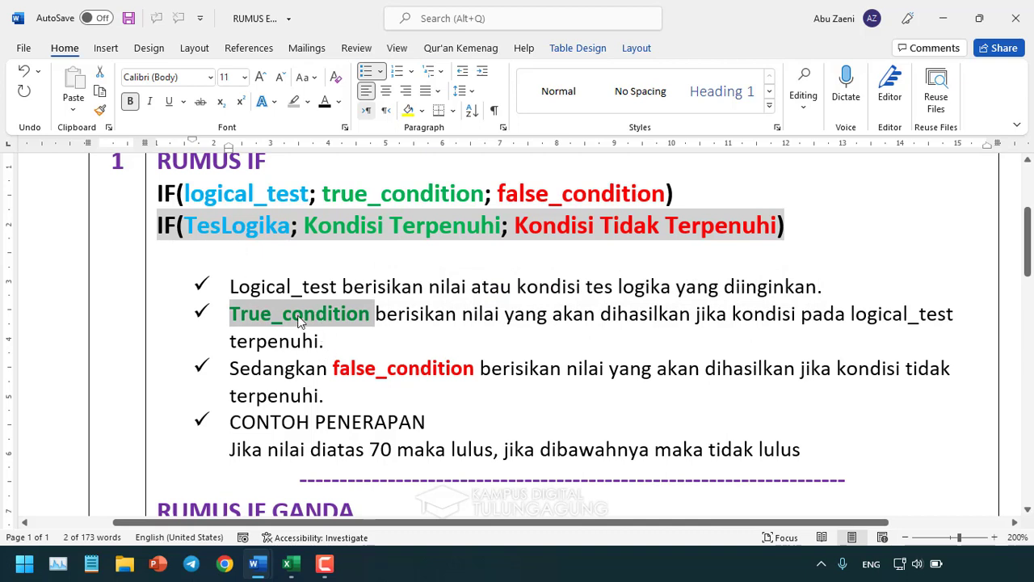
click(327, 320)
drag(185, 226, 507, 236)
click(325, 371)
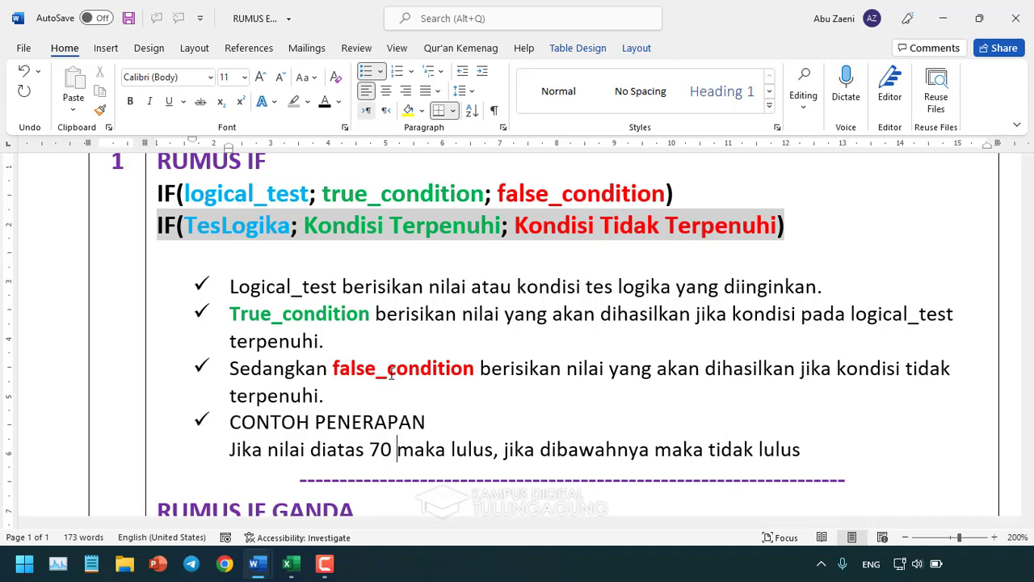
- Highlight the passing threshold 70 in the CONTOH PENERAPAN example under RUMUS IF
scroll(262, 458, down, 2)
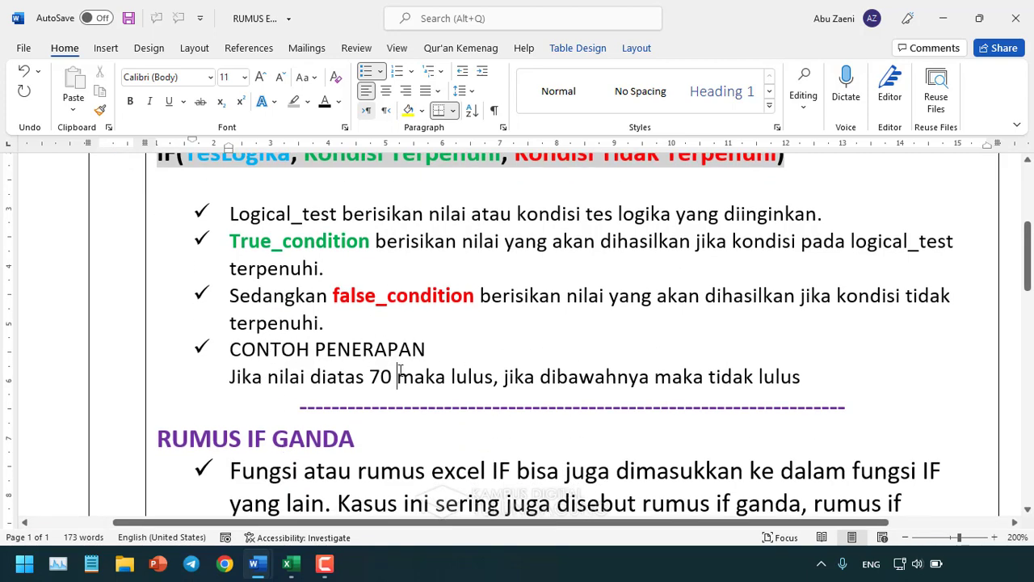
scroll(289, 387, up, 5)
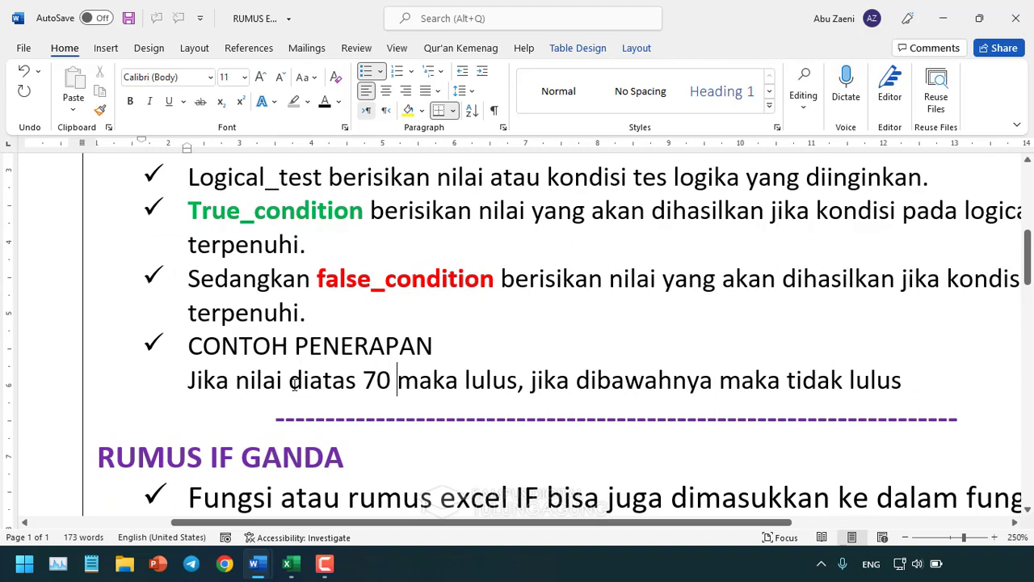
drag(363, 380, 392, 384)
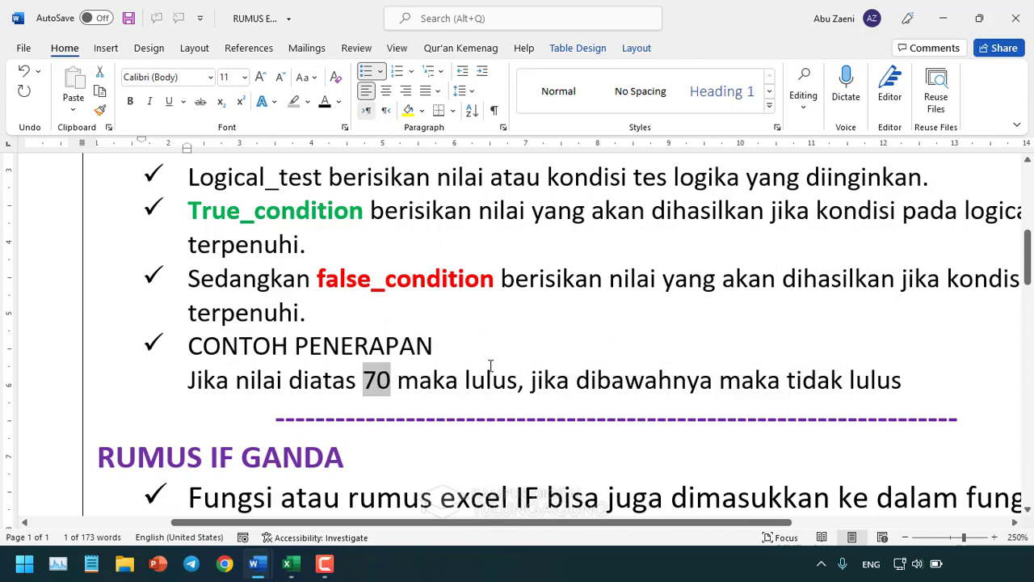
- Switch back to the Excel workbook Materi 4 Rumus if.xlsx and select number 1 in the RUMUS reference table
click(289, 563)
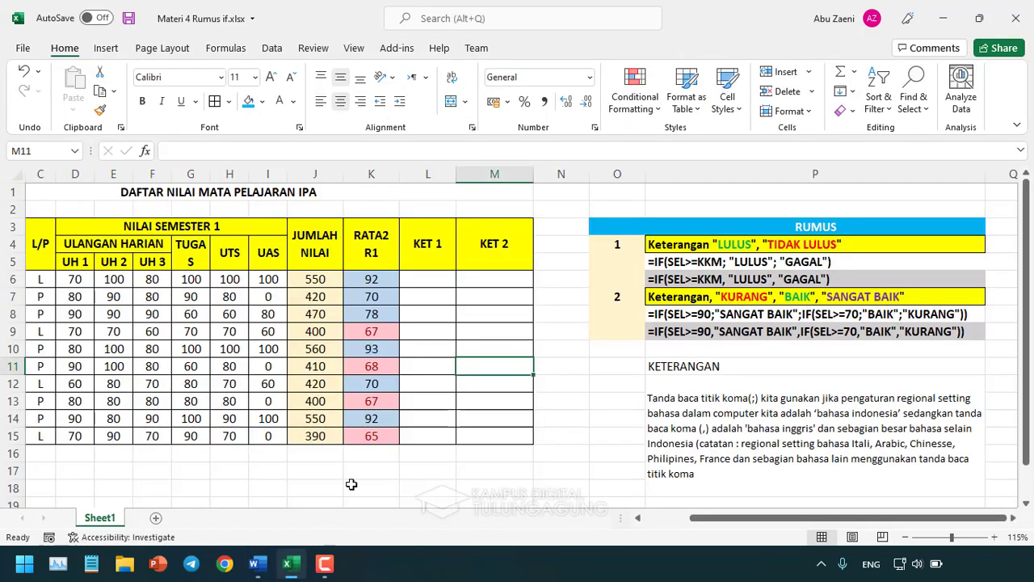
click(465, 335)
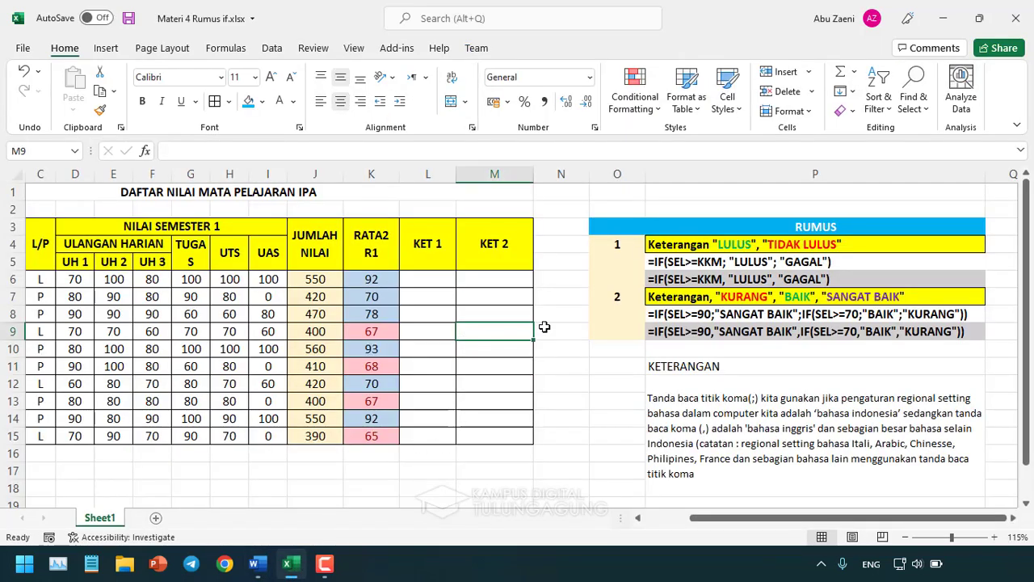
click(620, 247)
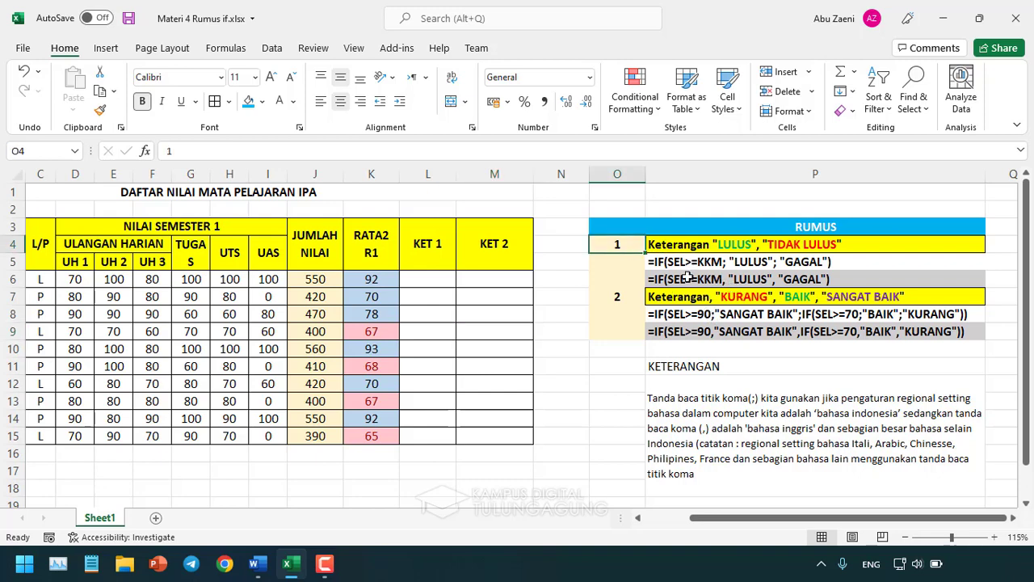
- Compare the two remark types in the RUMUS reference table with the RUMUS IF GANDA notes in Word, ending on the first LULUS/GAGAL formula
click(763, 245)
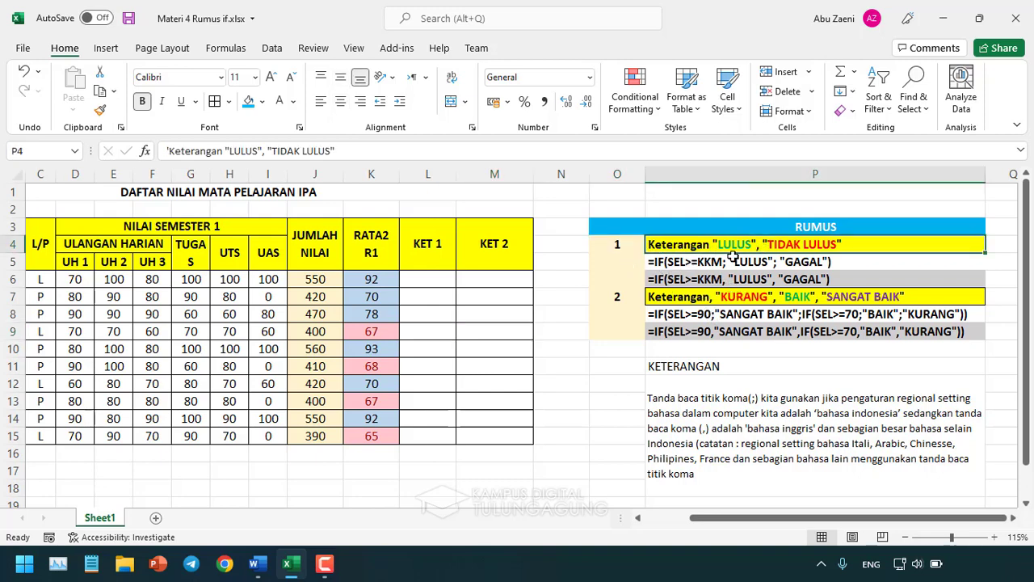
click(687, 299)
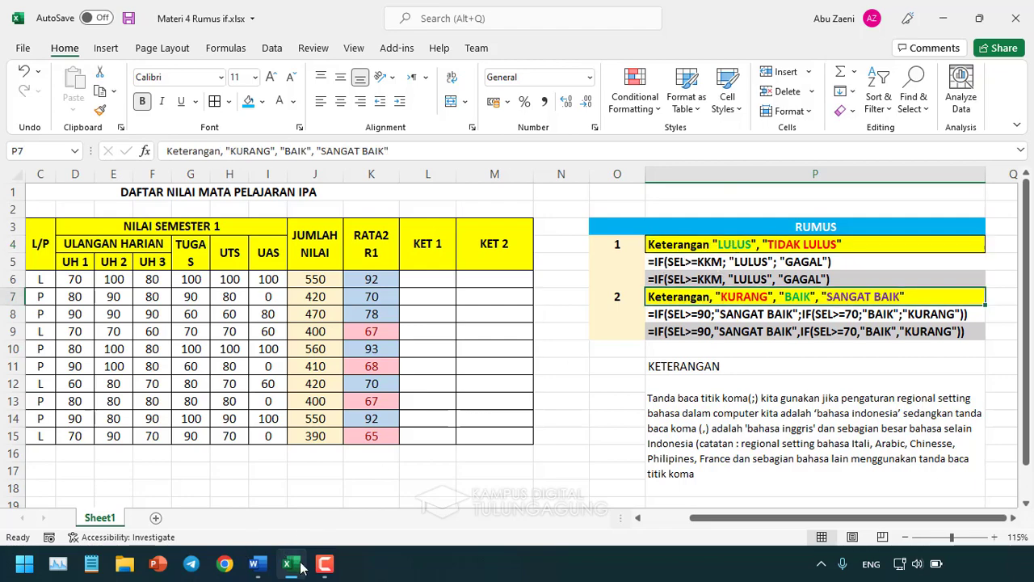
click(258, 485)
scroll(267, 280, down, 3)
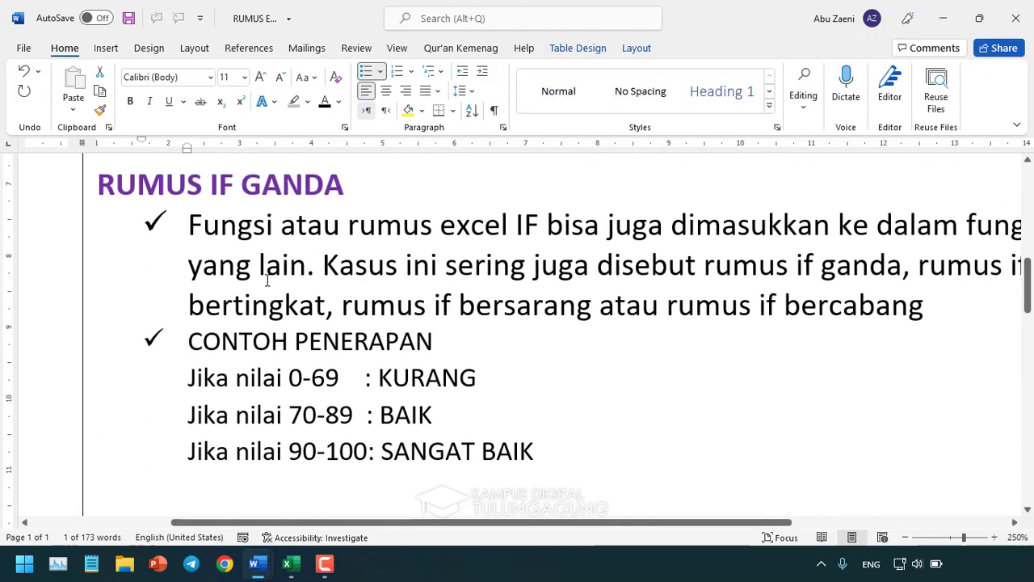
click(291, 563)
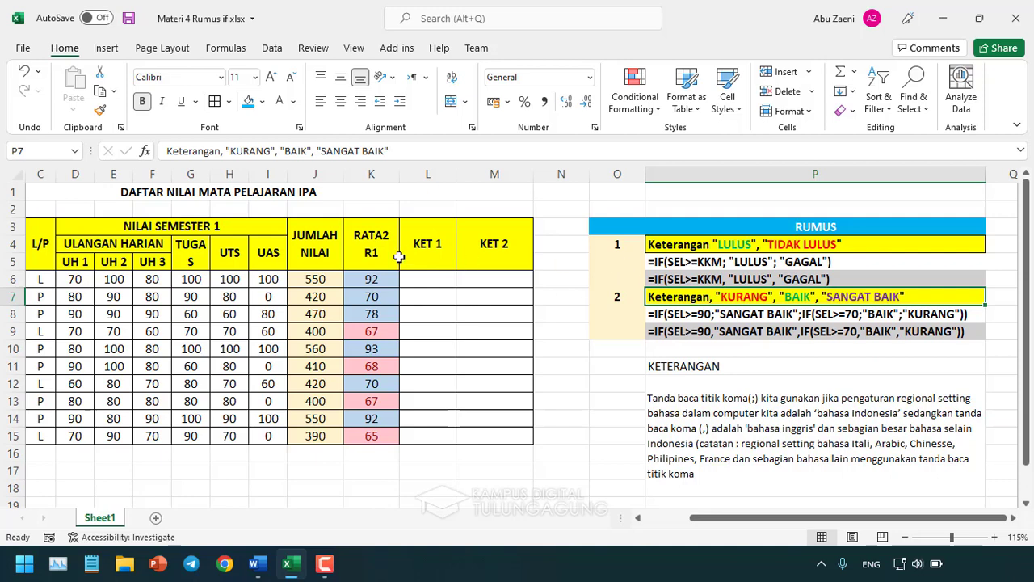
click(681, 264)
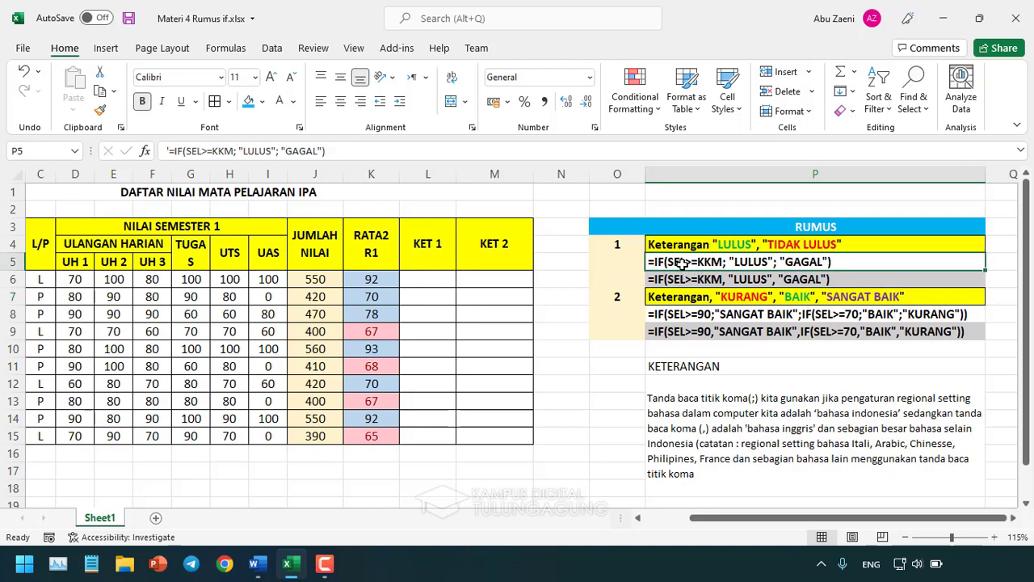
- Turn on the Windows Magnifier to enlarge the worksheet
key(super)
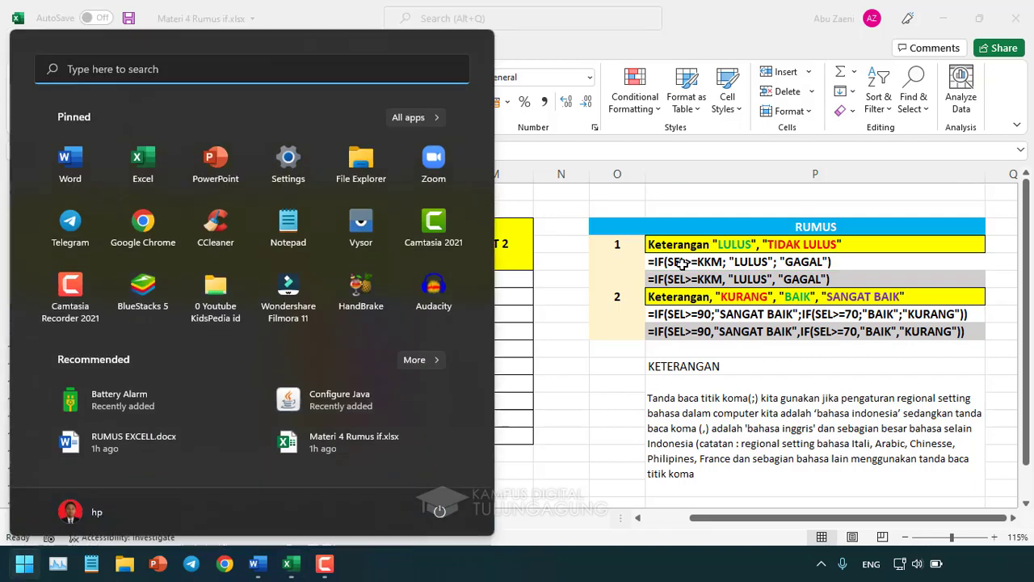
click(324, 14)
key(super+plus)
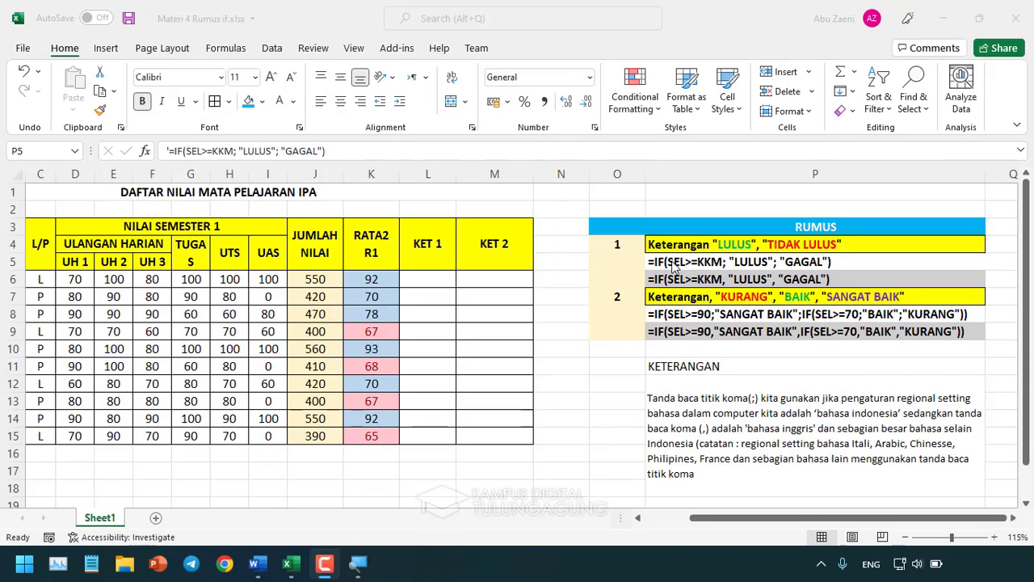
- Begin an IF formula in the first KET 1 cell, L6, with the logical test K6>=70 followed by a semicolon separator
click(427, 278)
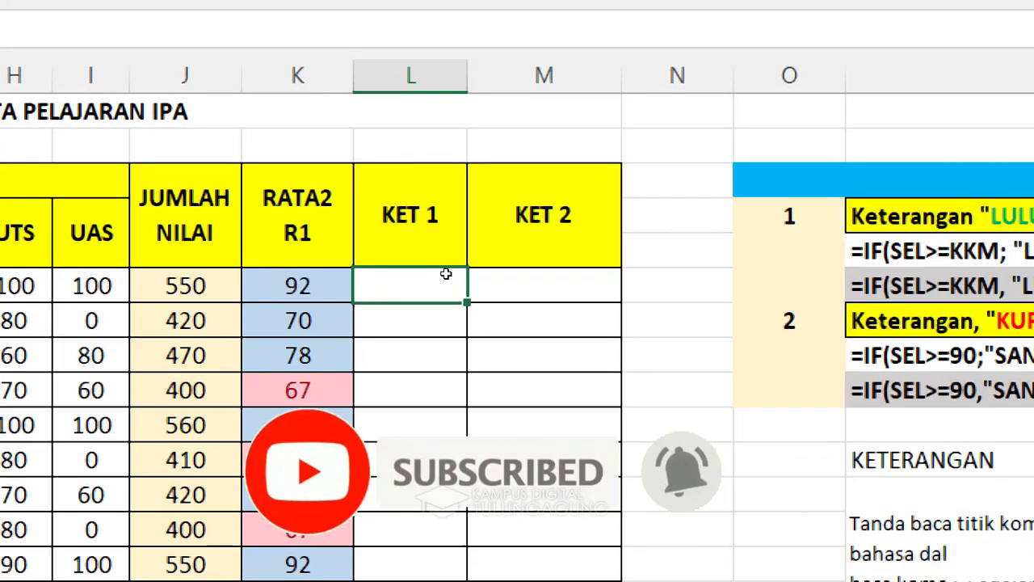
text(=)
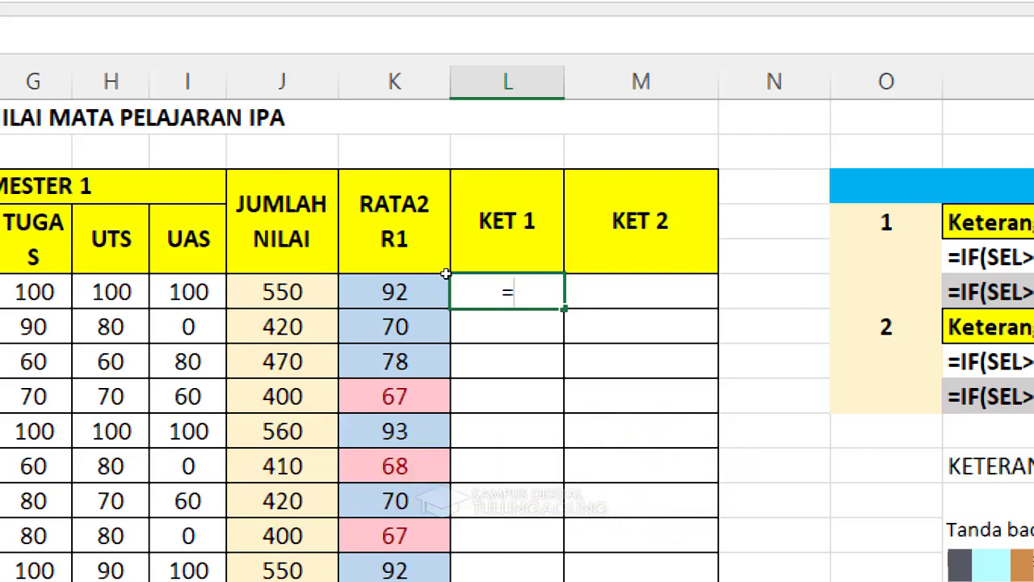
text(IF)
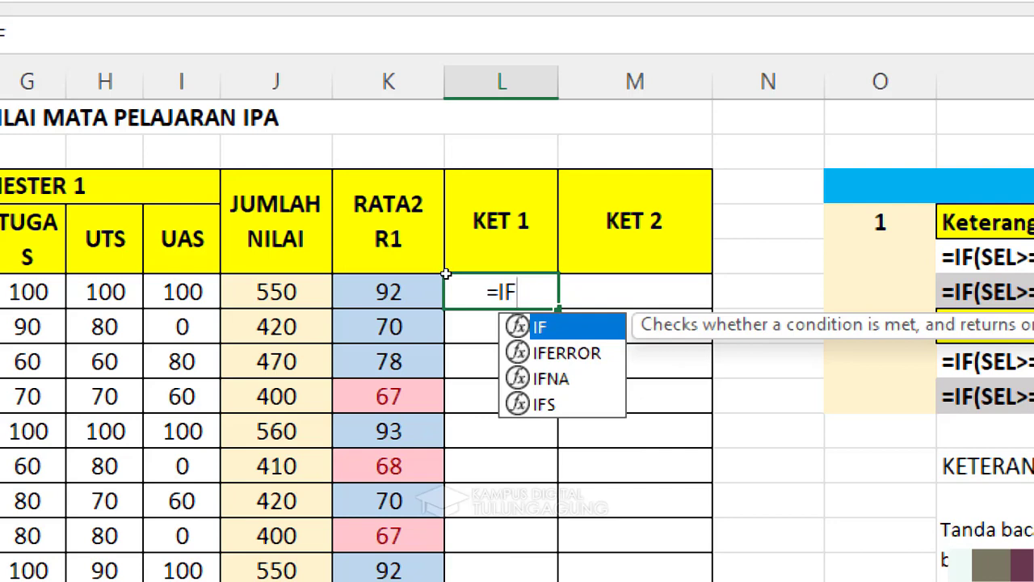
text(()
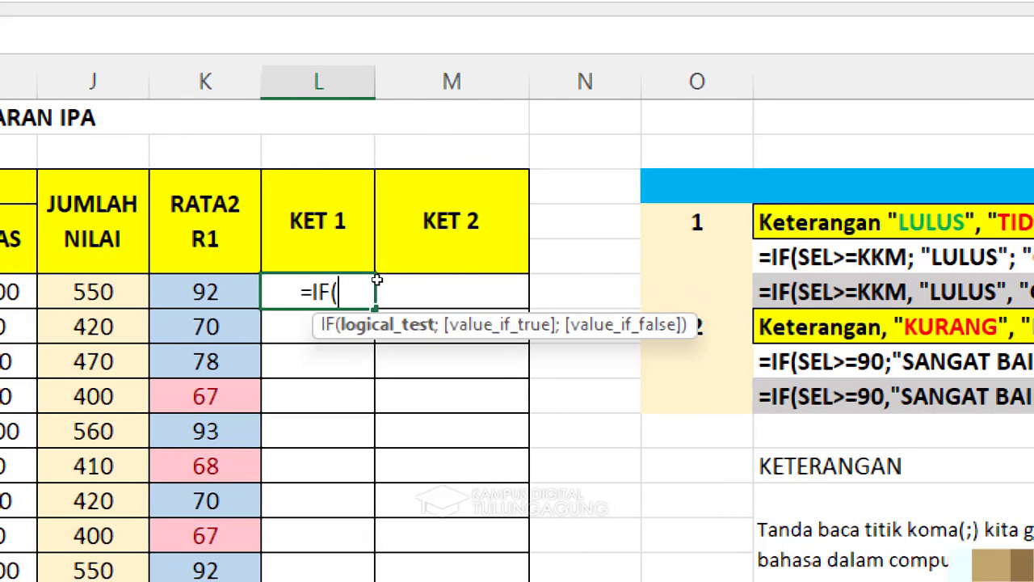
key(Left)
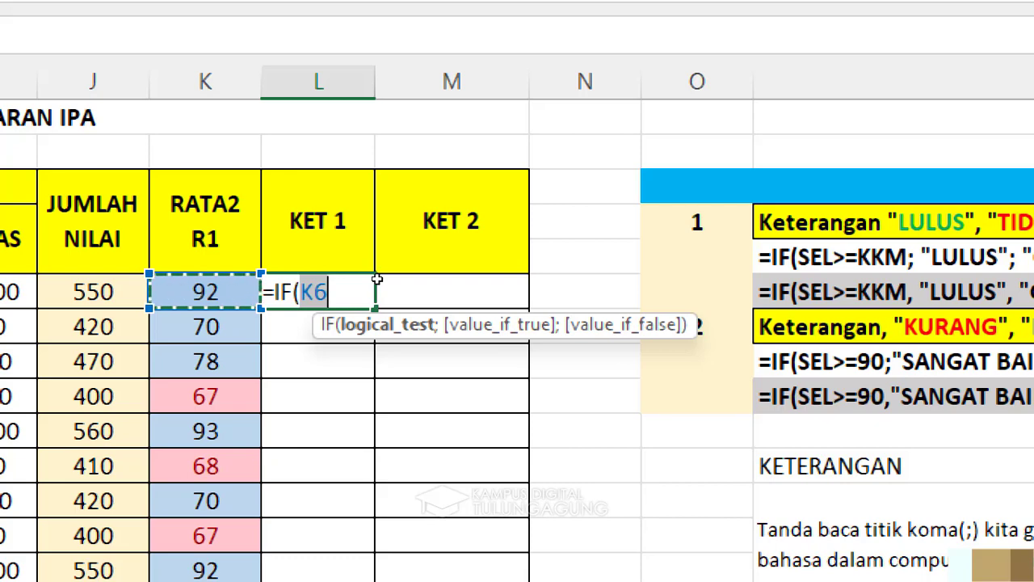
text(>=)
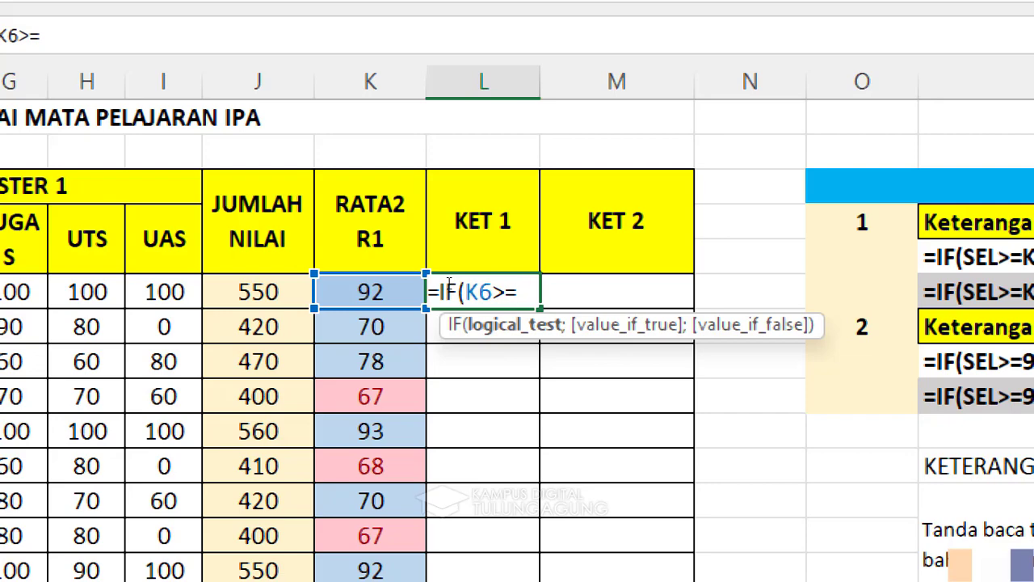
text(70)
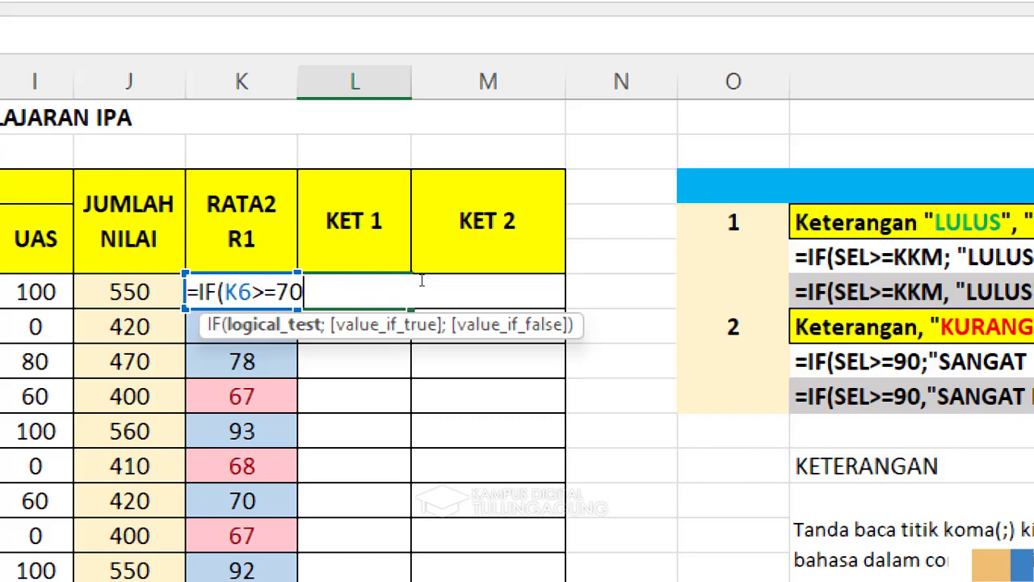
text(;)
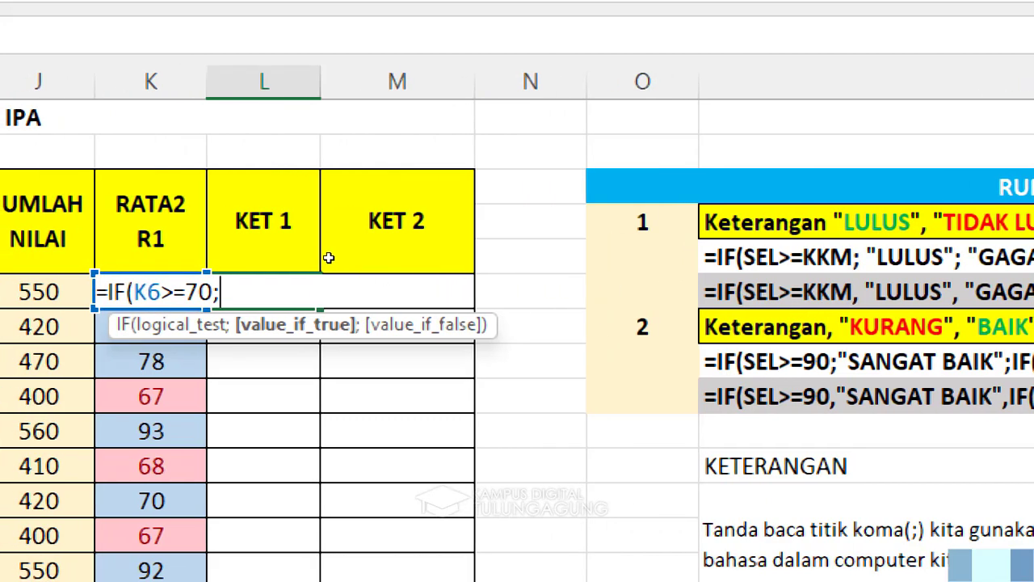
- Complete the L6 formula with "LULUS" as the true value and "GAGAL" as the false value, and enter it
text(")
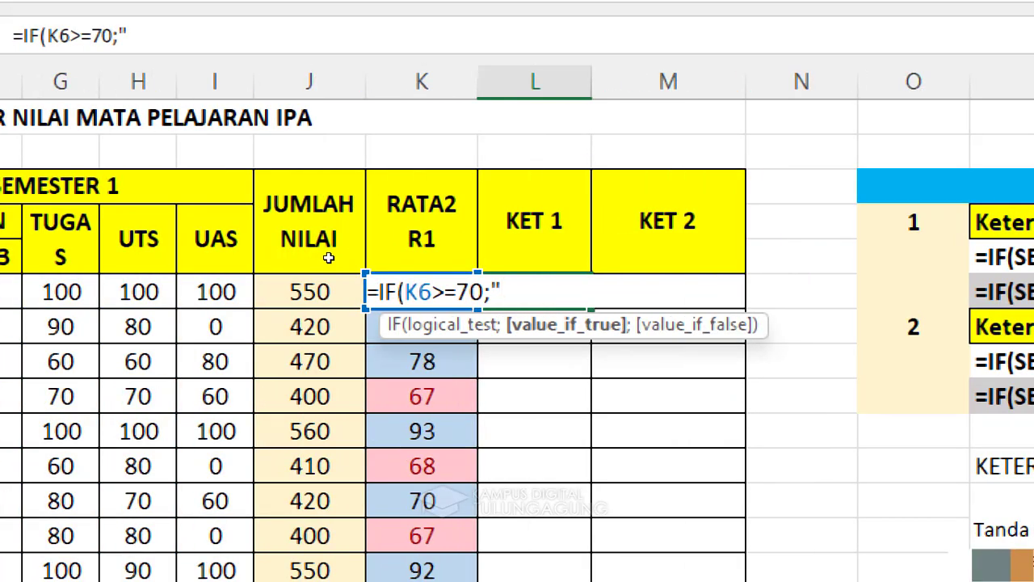
text(LULUS)
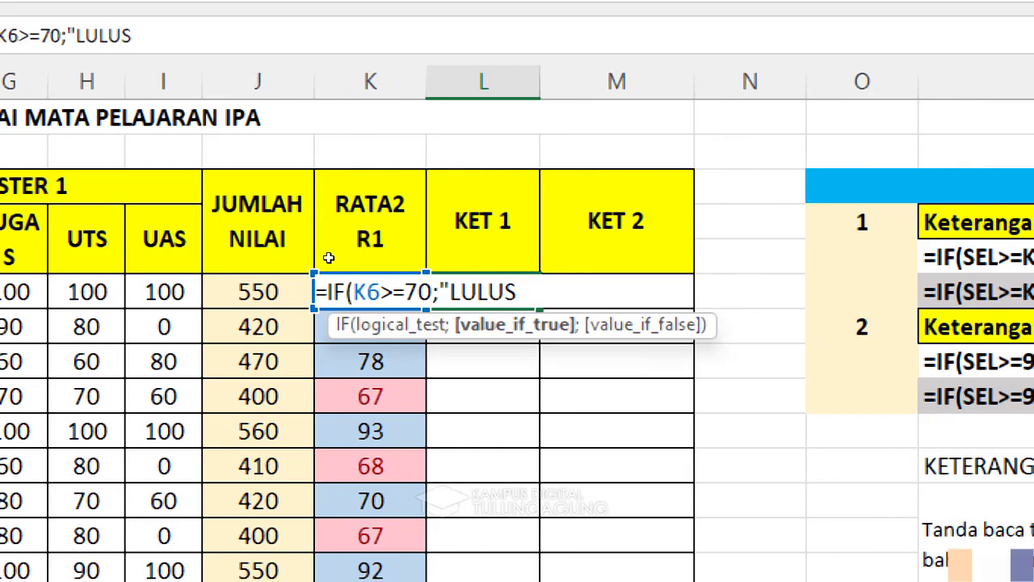
text(")
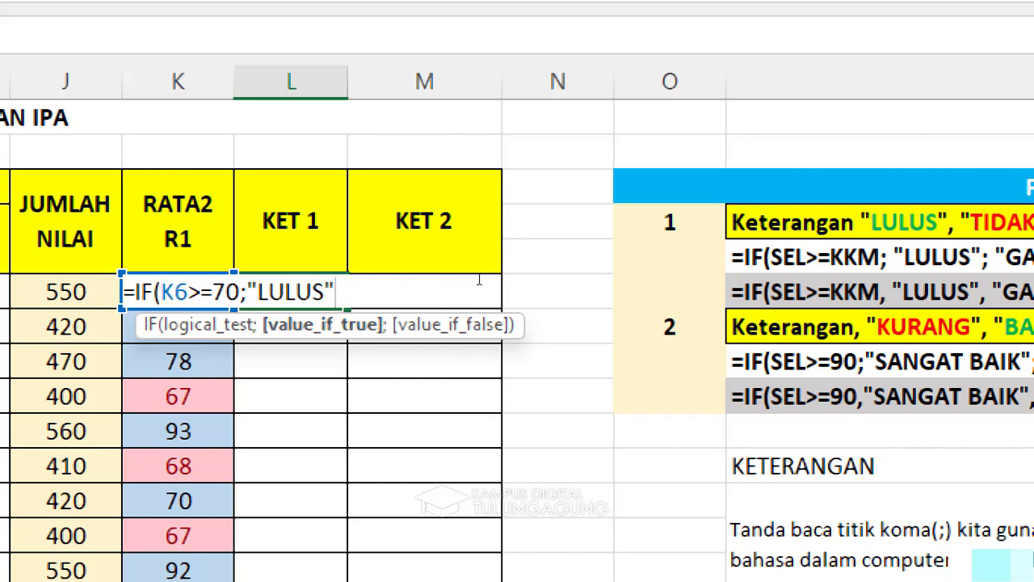
text(;)
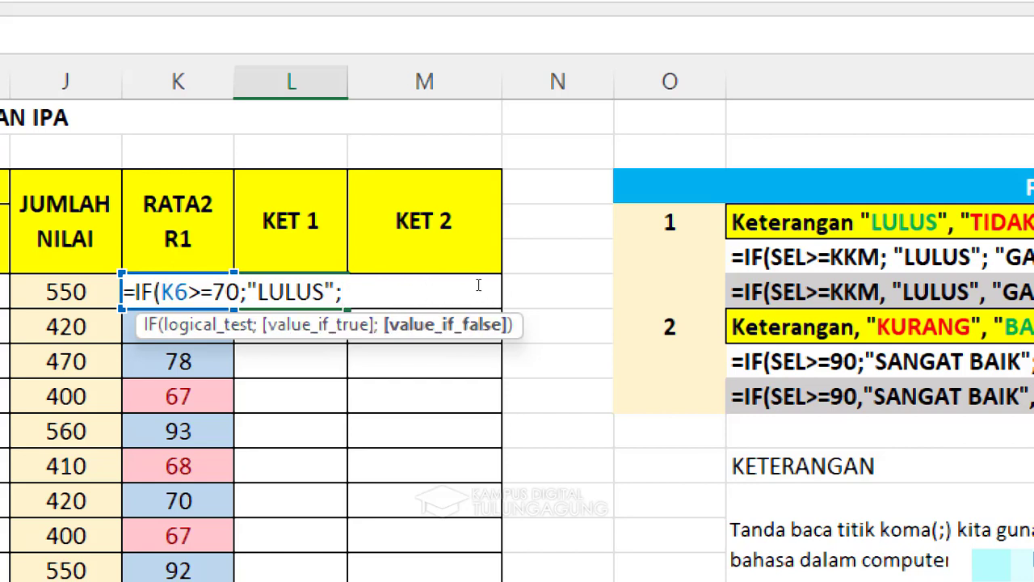
text(")
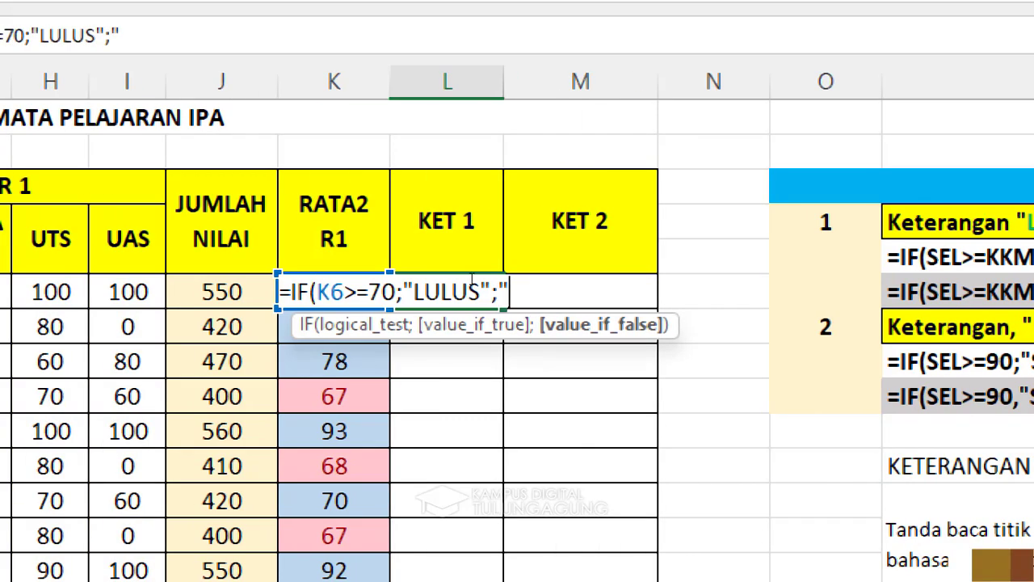
text(GAGA)
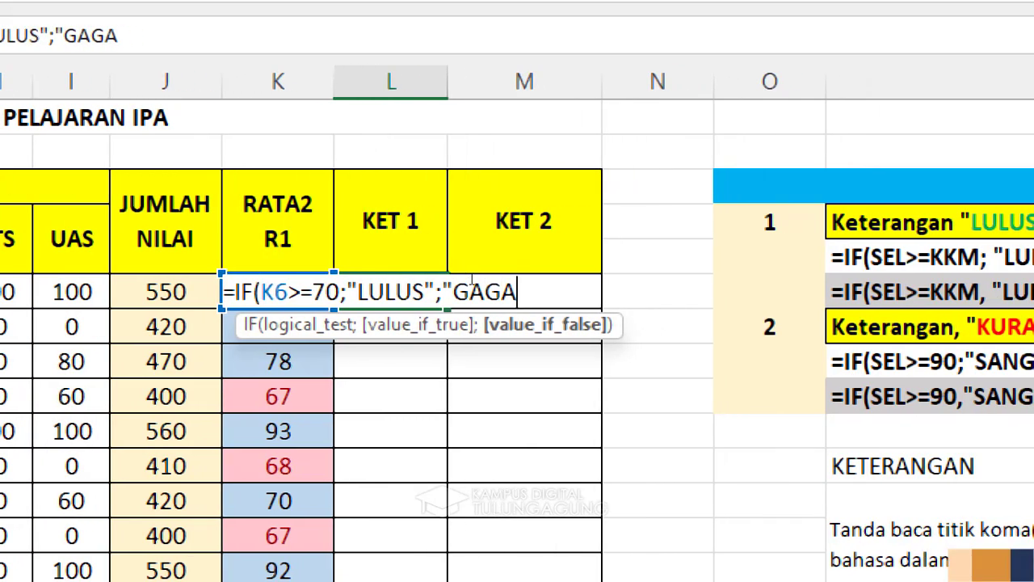
text(L)
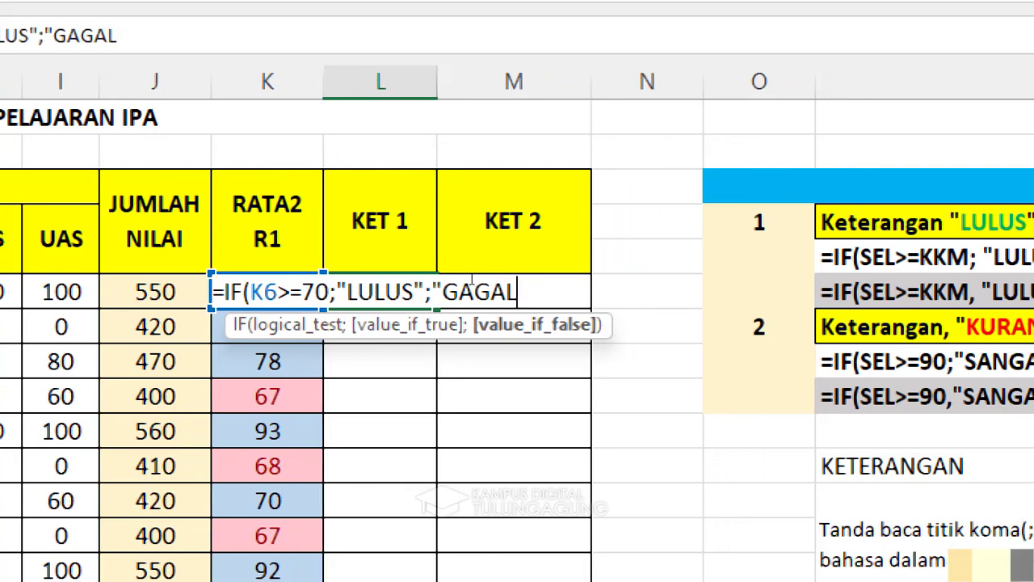
text(")
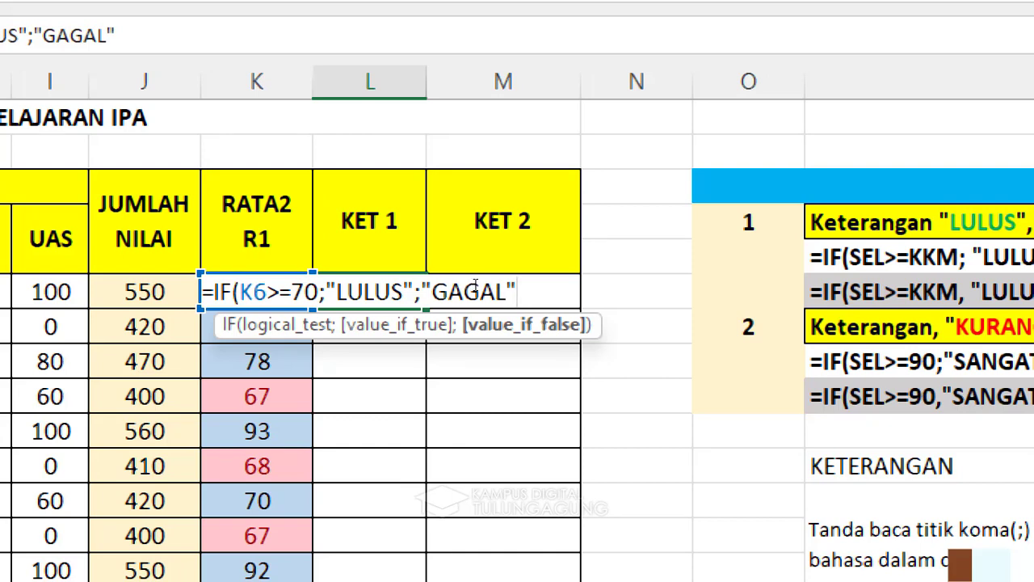
text())
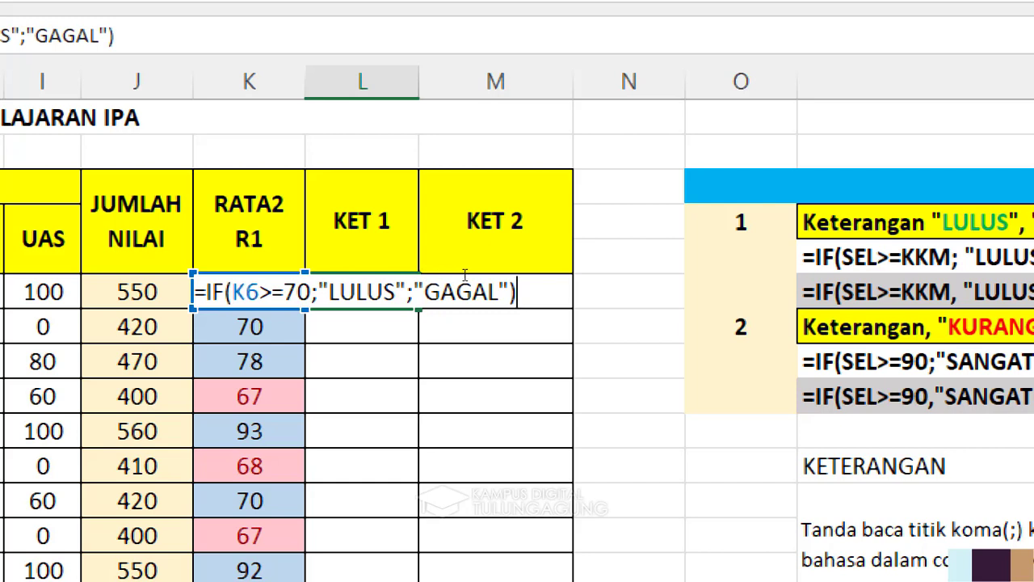
key(Return)
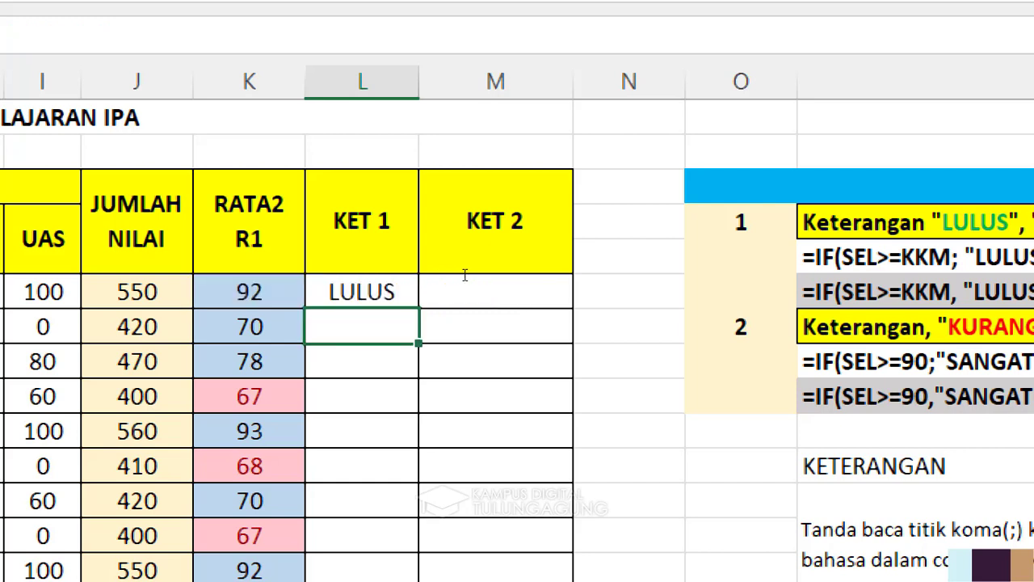
- Fill the L6 formula down the KET 1 column to L15, then select L8 to check the copied formula
key(Up)
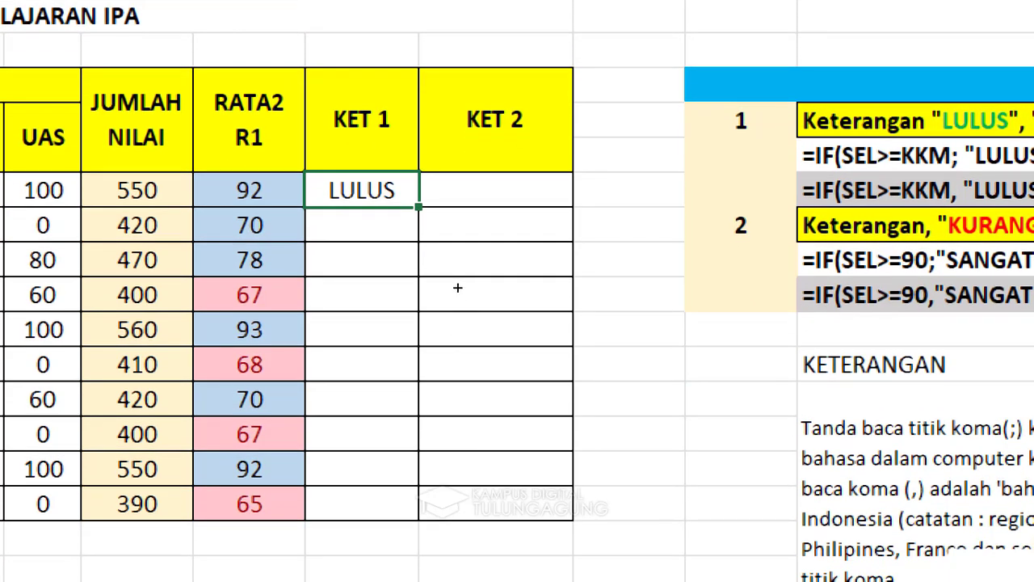
double_click(419, 207)
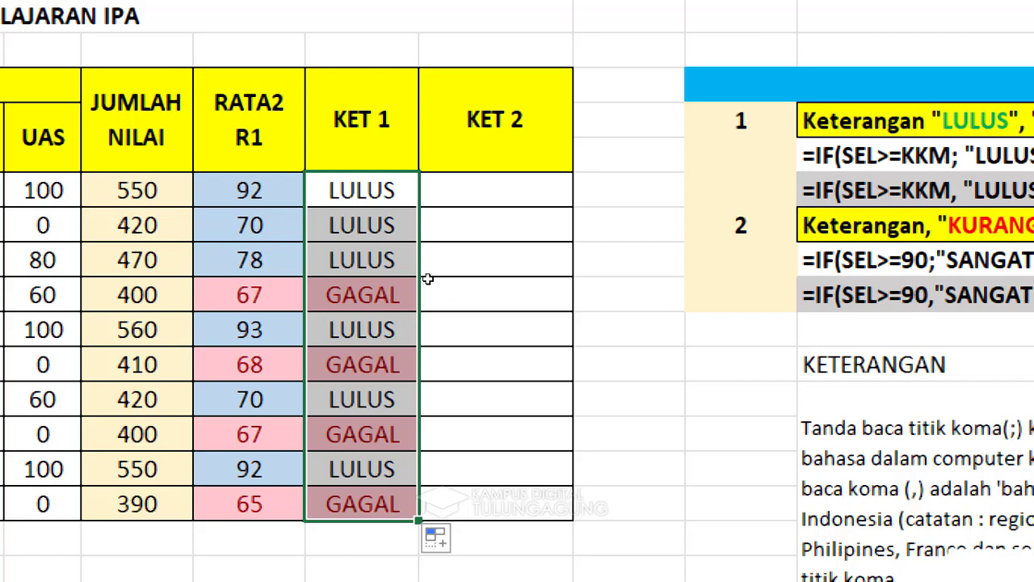
click(411, 338)
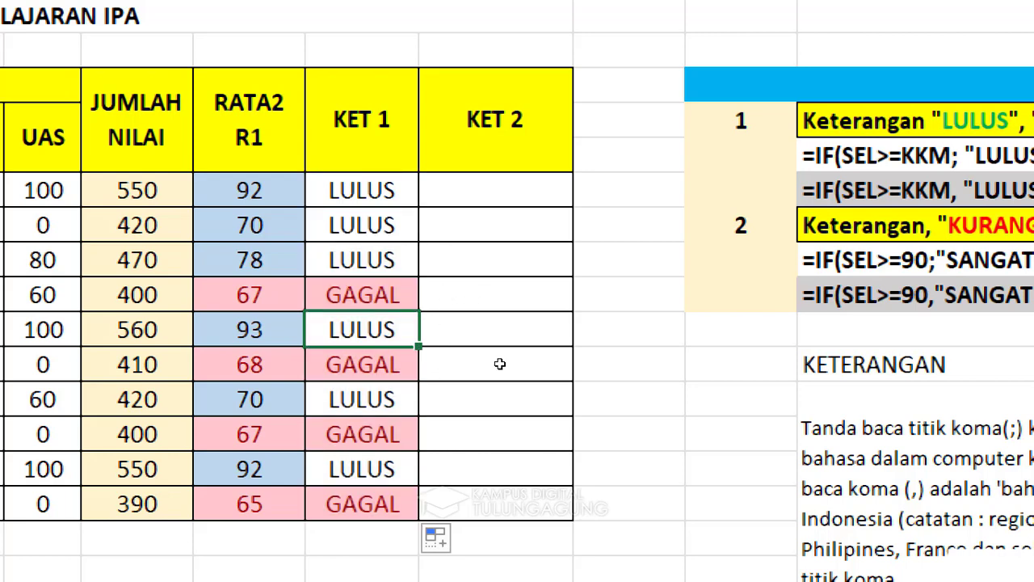
key(Up)
key(Up)
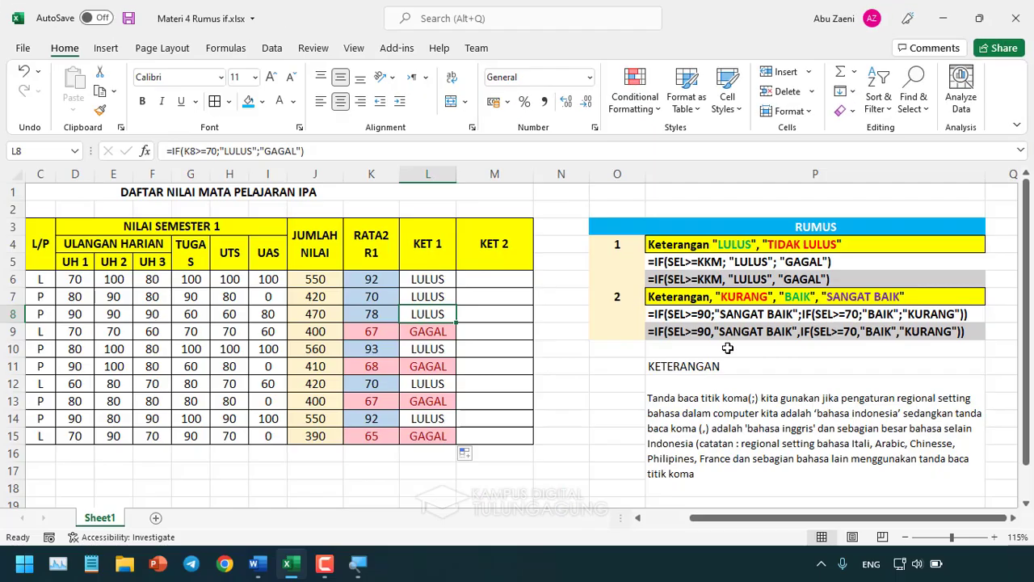
- Switch to the Word notes and read the RUMUS IF GANDA explanation and its CONTOH PENERAPAN grade ranges
click(258, 564)
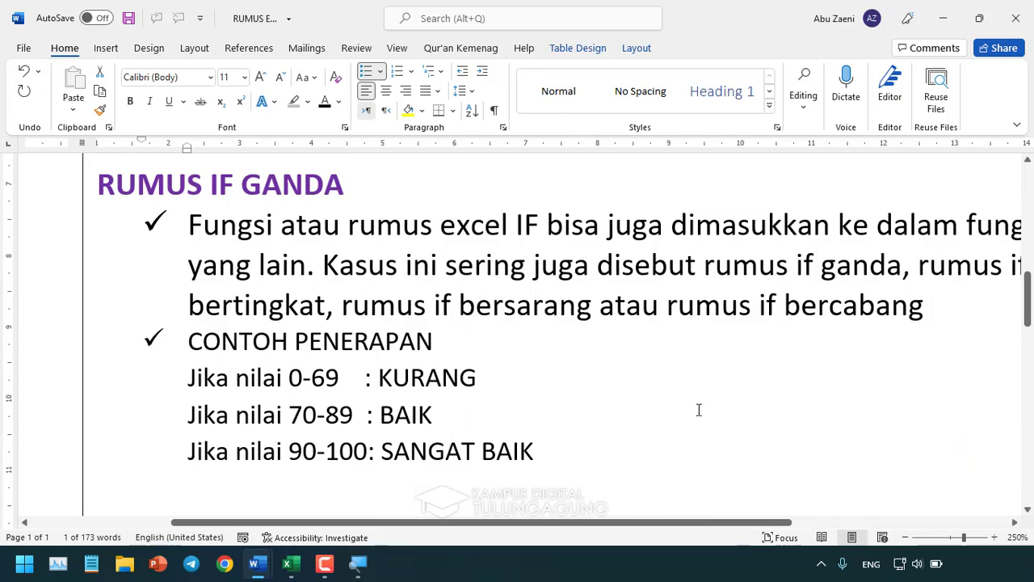
scroll(673, 367, down, 2)
scroll(672, 367, up, 4)
key(super)
scroll(669, 367, down, 1)
key(super)
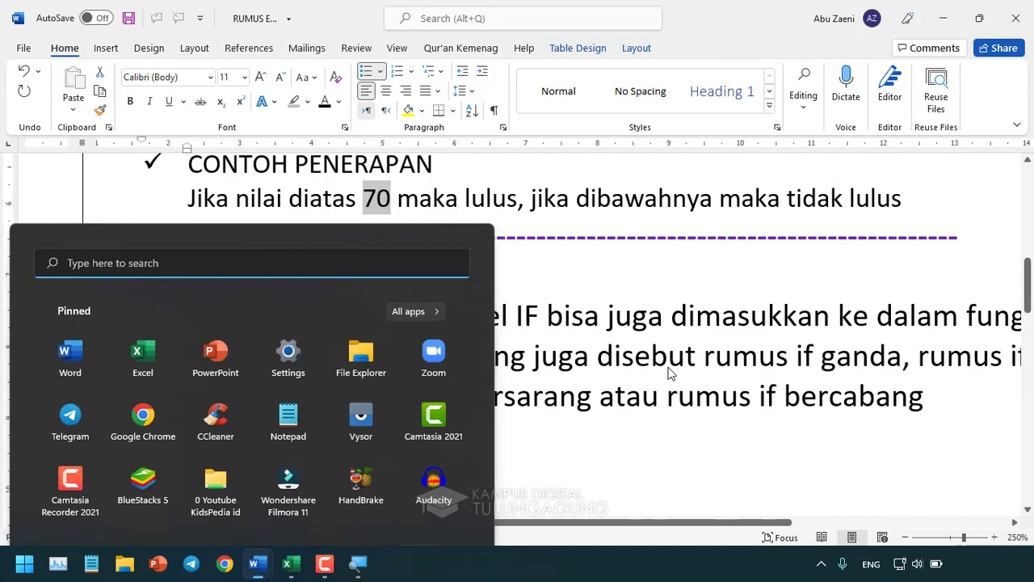
ctrl+scroll(669, 367, down, 3)
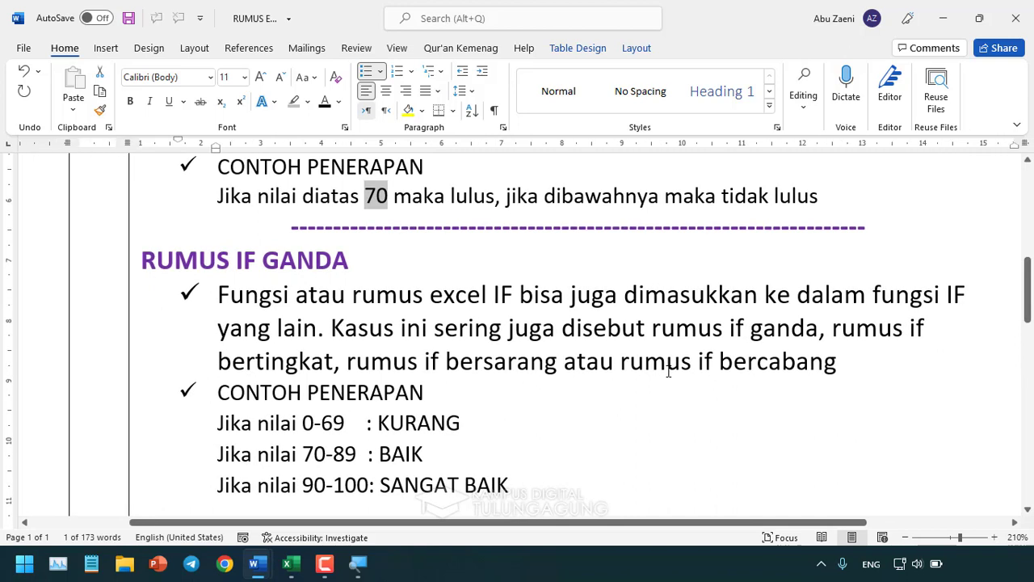
click(557, 363)
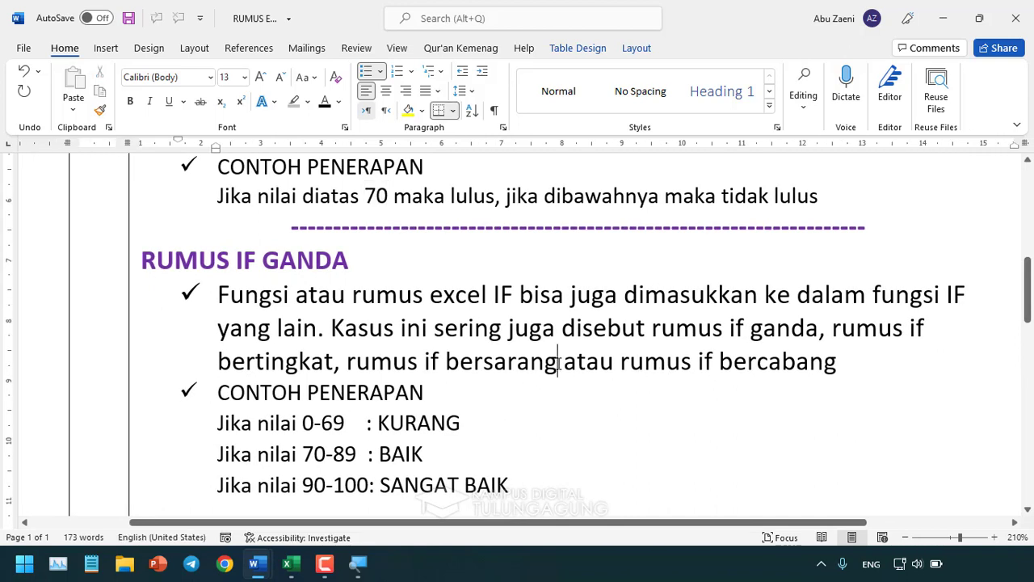
scroll(559, 364, down, 1)
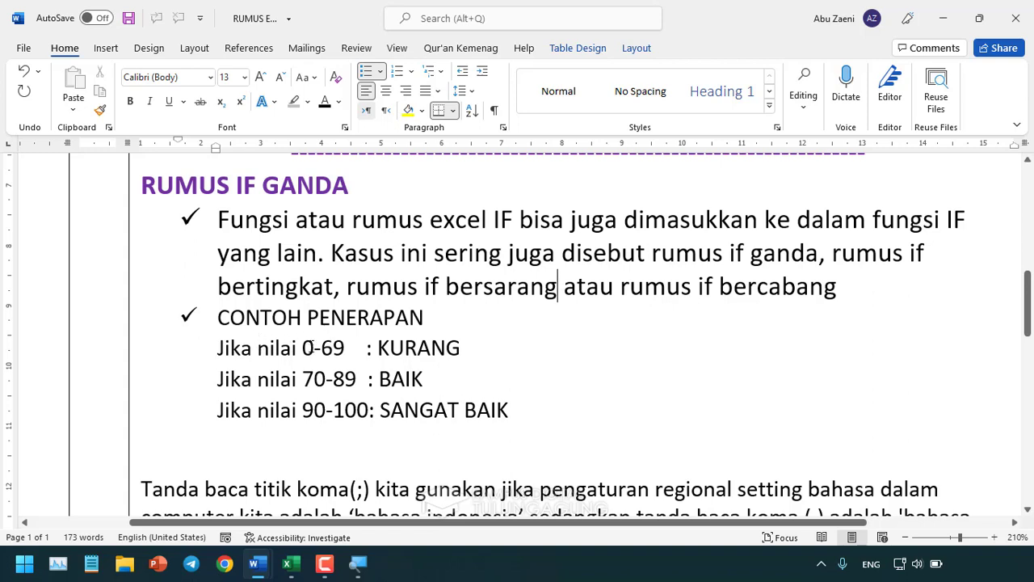
- Change the KURANG range to 1-69 in the RUMUS IF GANDA example and go over the BAIK and SANGAT BAIK lines
drag(310, 347, 302, 347)
text(1)
drag(308, 380, 423, 380)
click(333, 379)
click(334, 408)
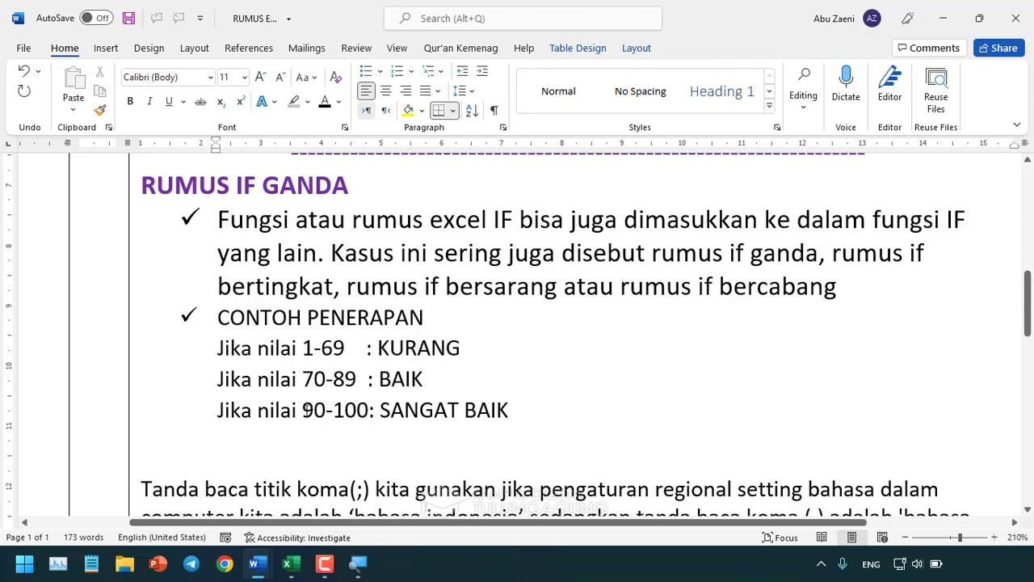
- Review the 90-100 SANGAT BAIK range in the Word notes and compare it with Excel's nested IF example formulas in P7:P9
drag(303, 410, 369, 409)
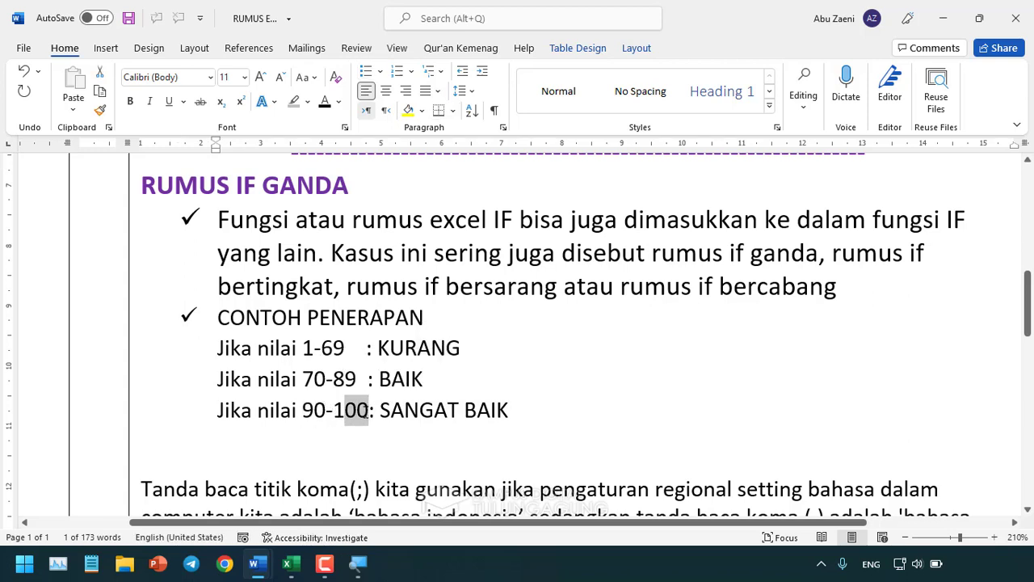
click(348, 411)
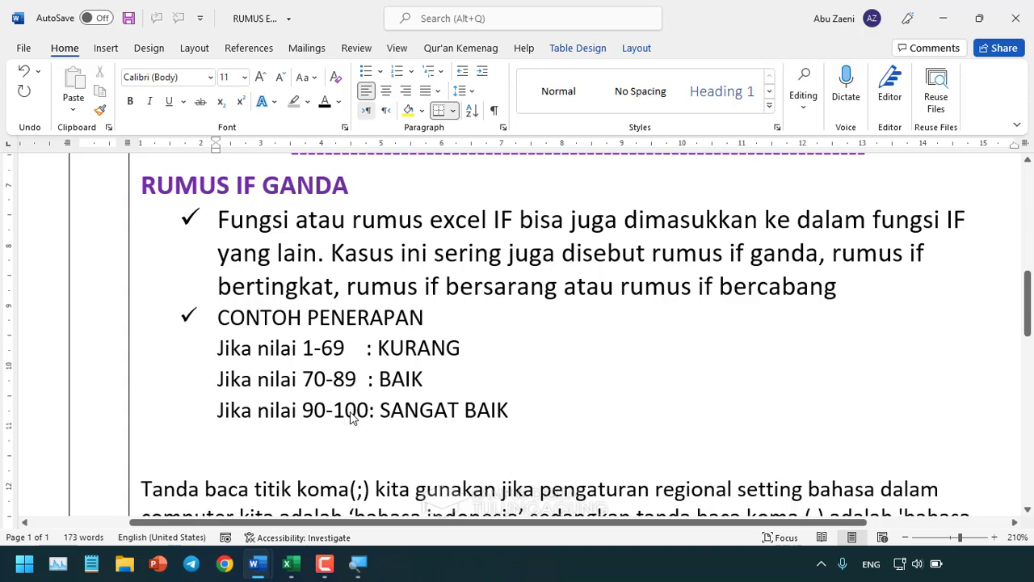
click(291, 563)
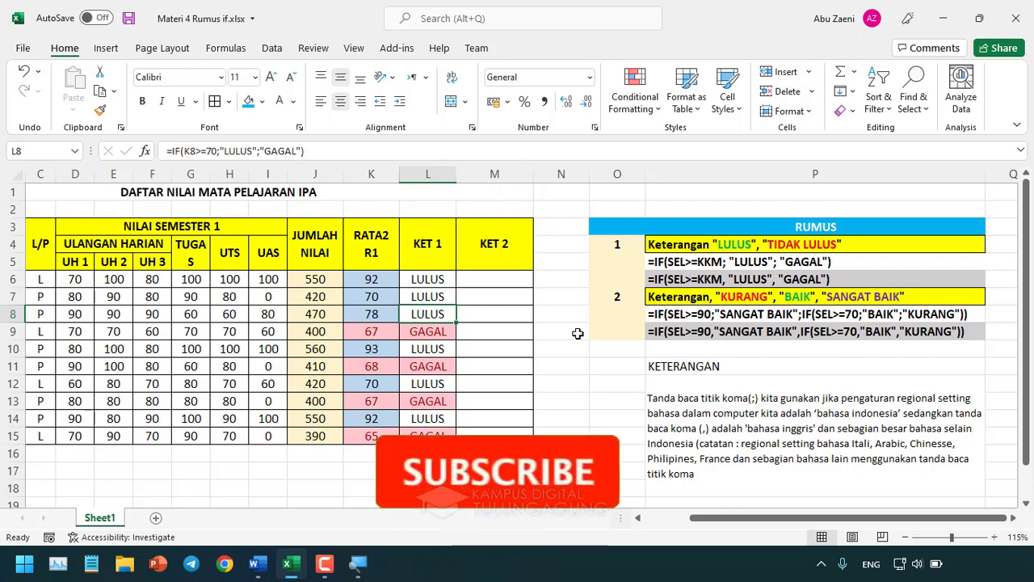
click(704, 297)
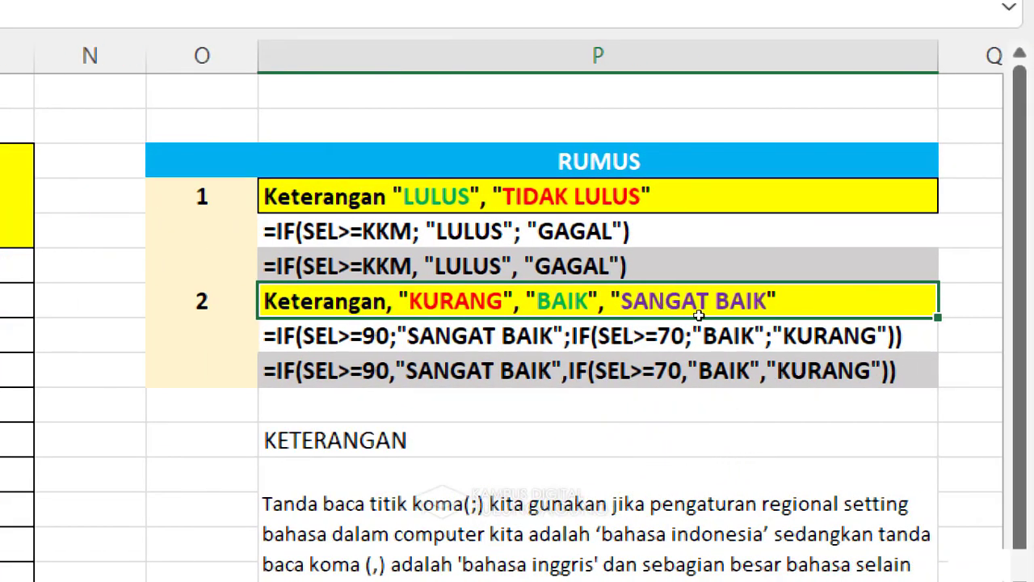
click(700, 320)
key(Down)
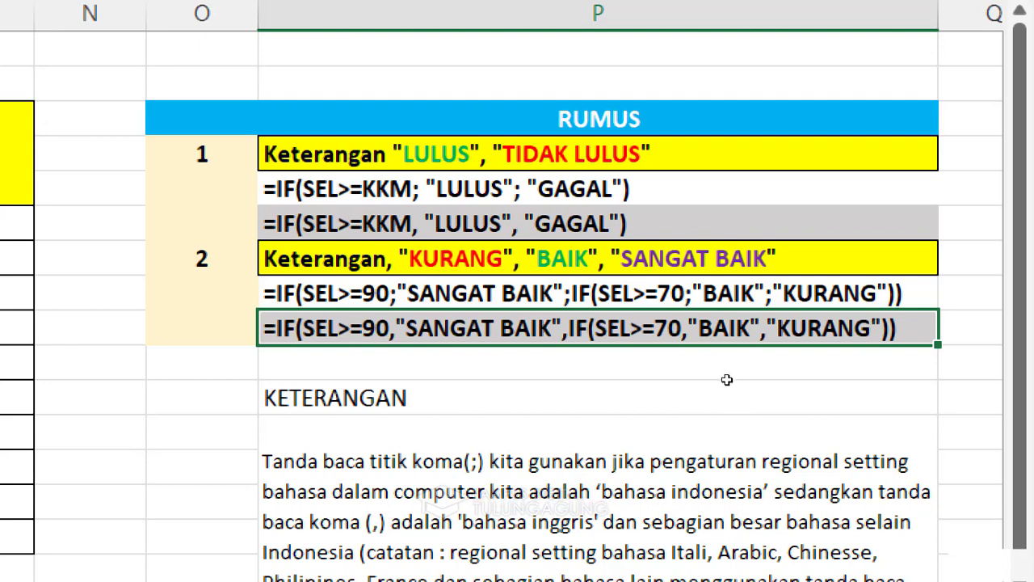
click(704, 314)
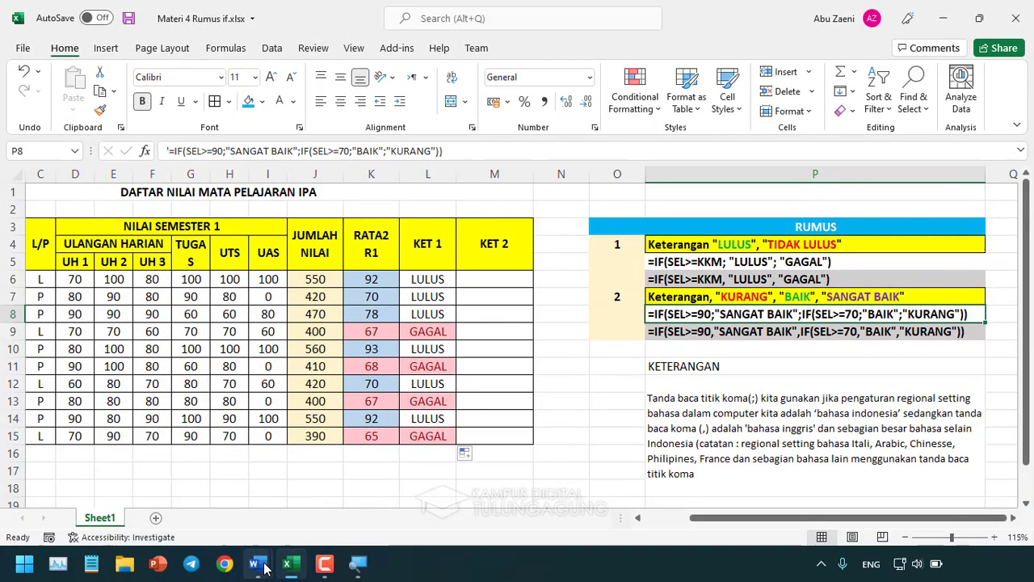
click(257, 563)
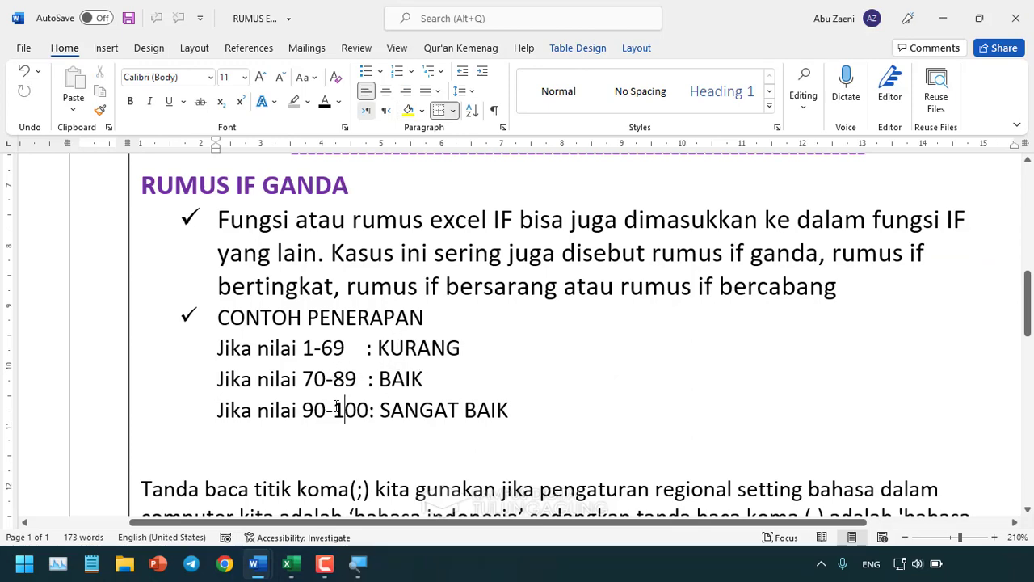
click(291, 564)
- Start an IF formula in M6, the first KET 2 cell, with the logical test K6>=90
click(519, 284)
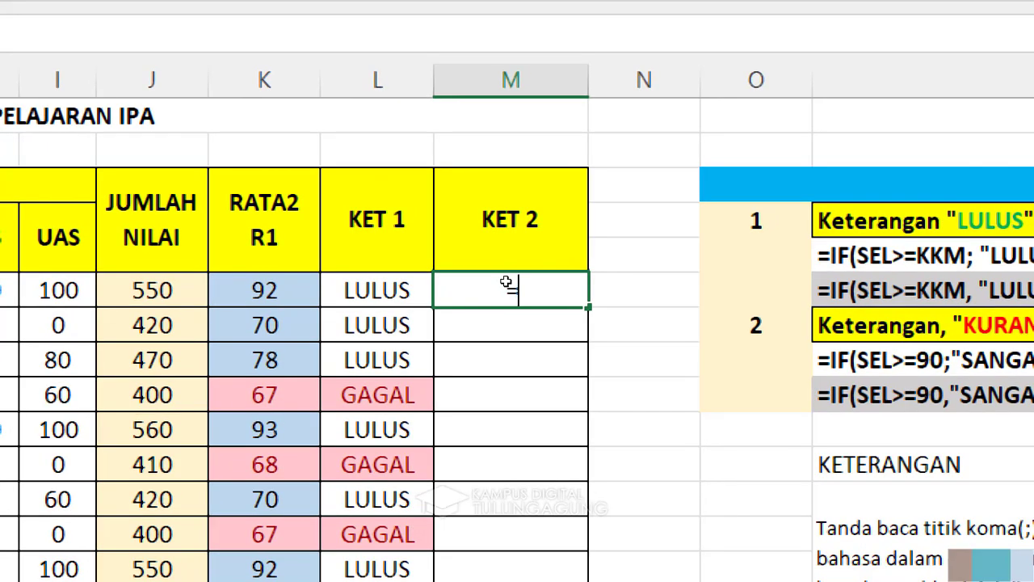
text(IF)
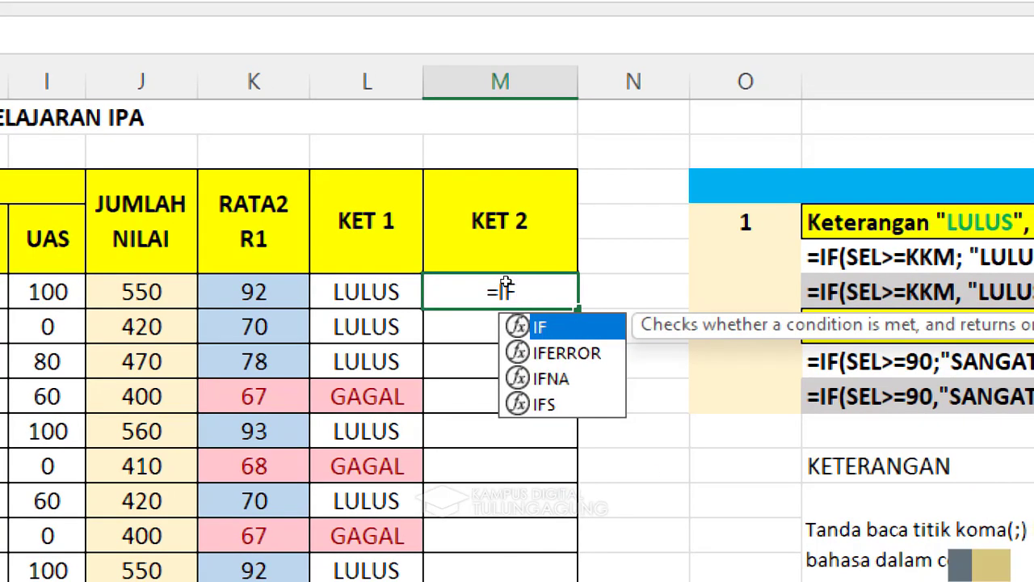
text(()
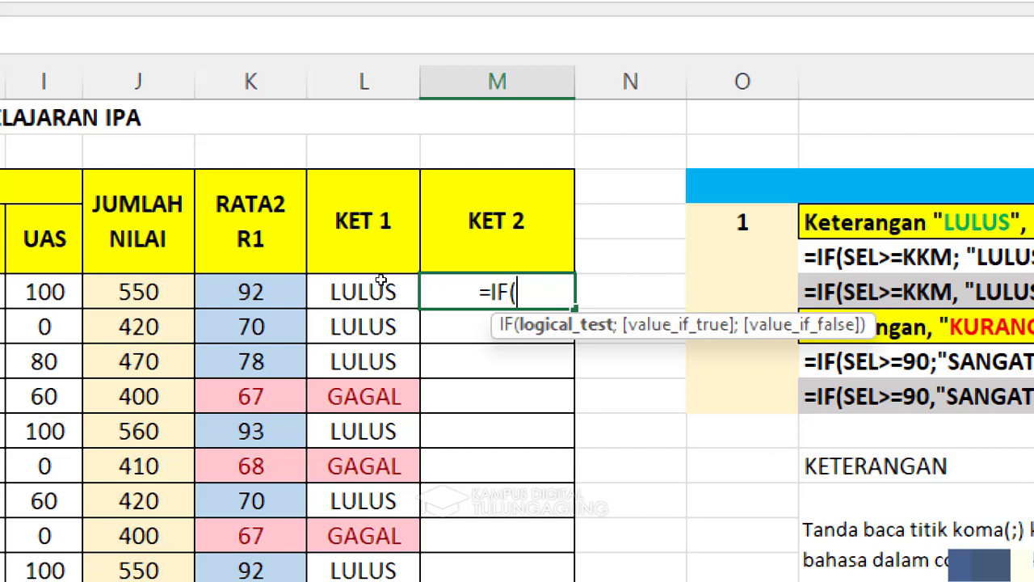
key(Left)
key(Left)
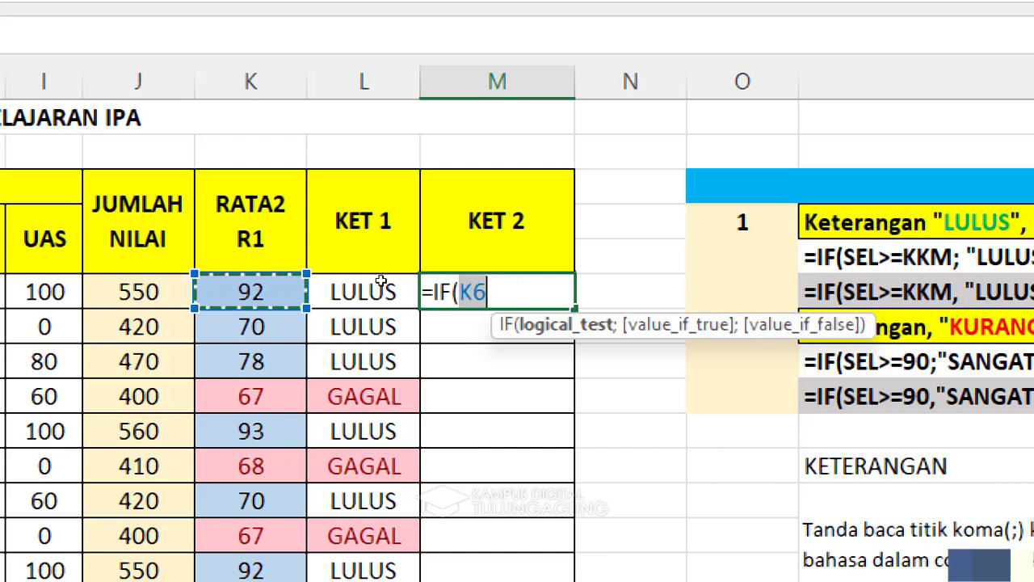
text(>)
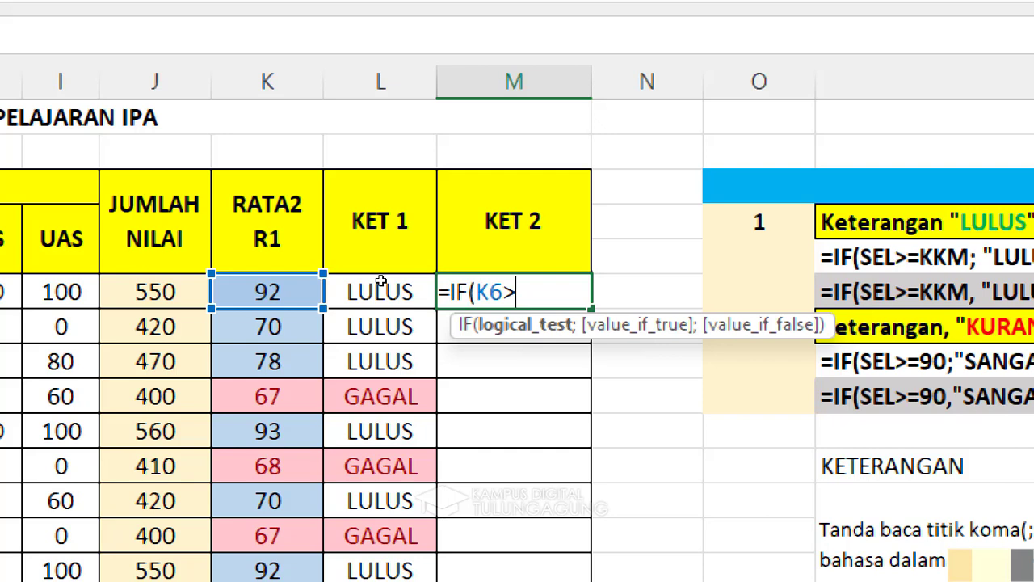
text(=)
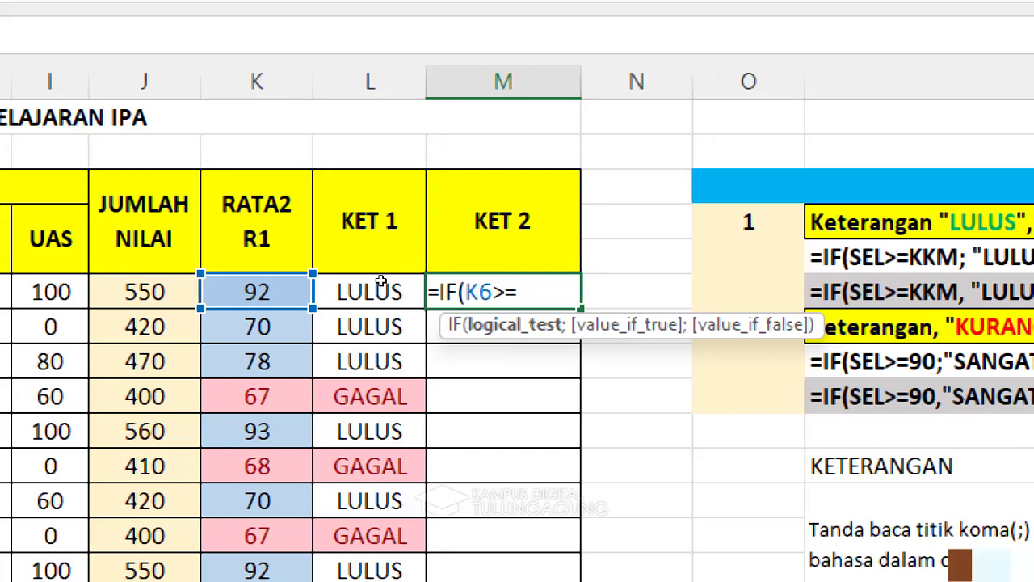
text(90)
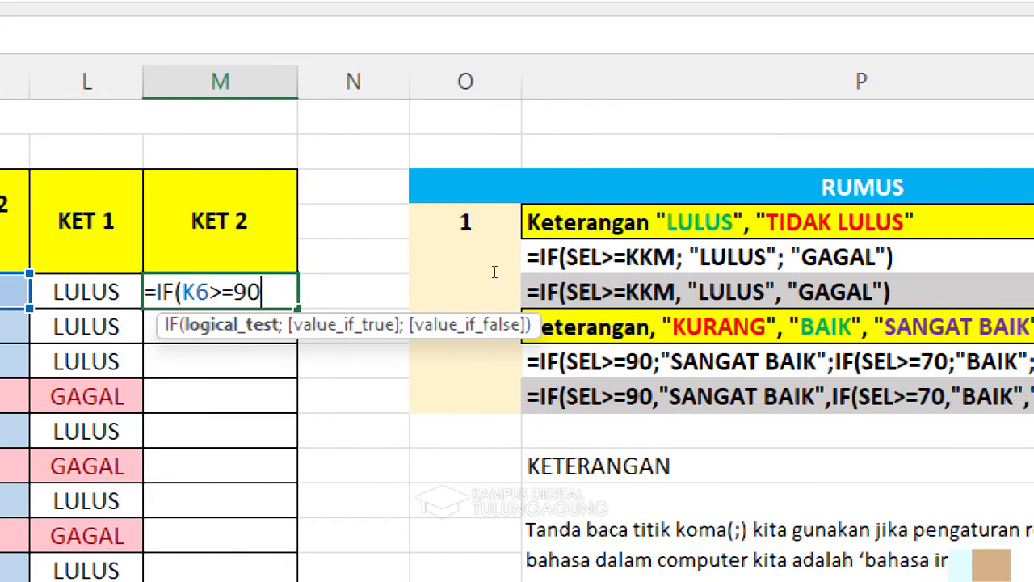
- Add "SANGAT BAIK" as the value if true in the M6 formula, using a semicolon separator
text(;)
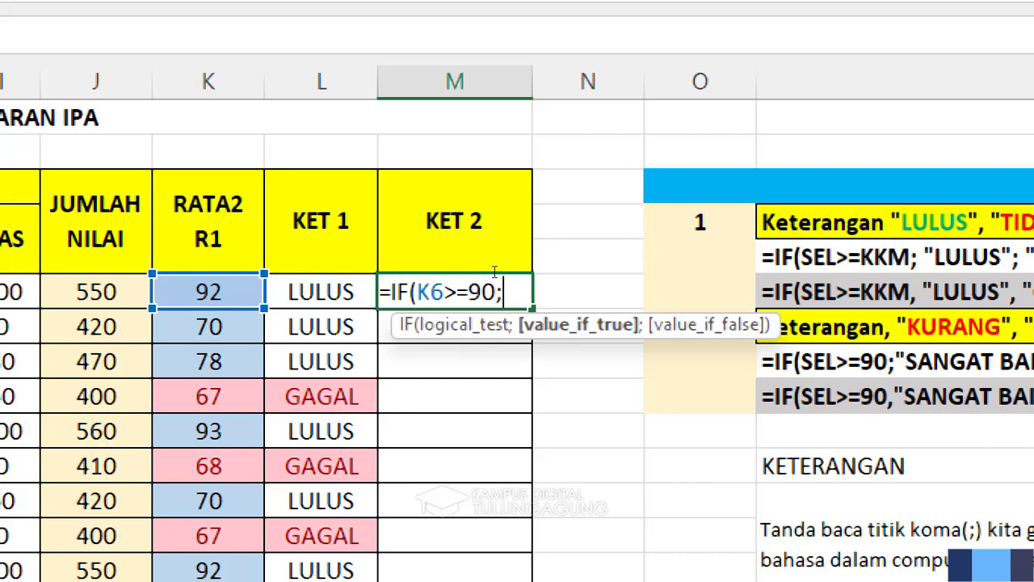
text(")
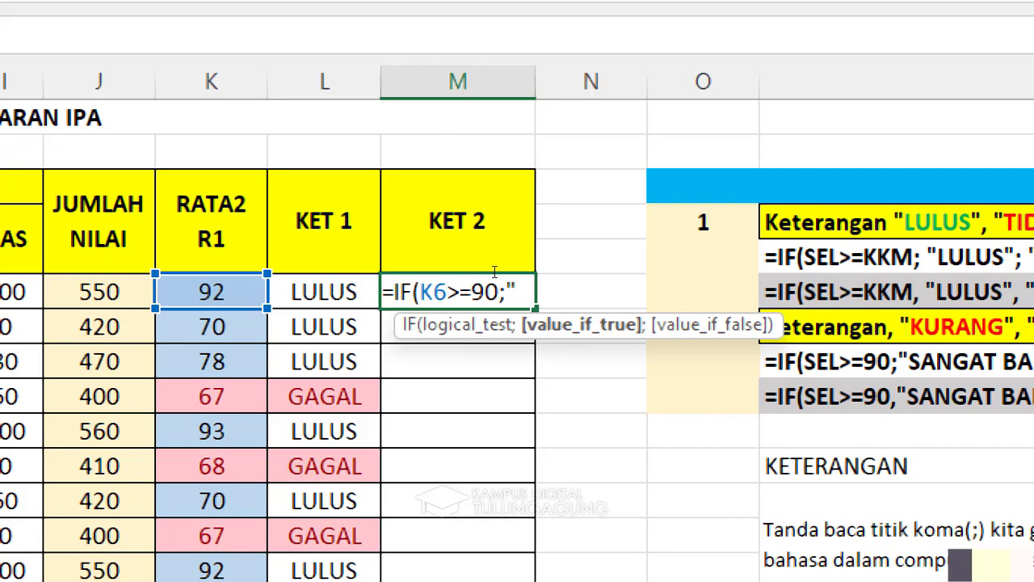
text(SANGAT)
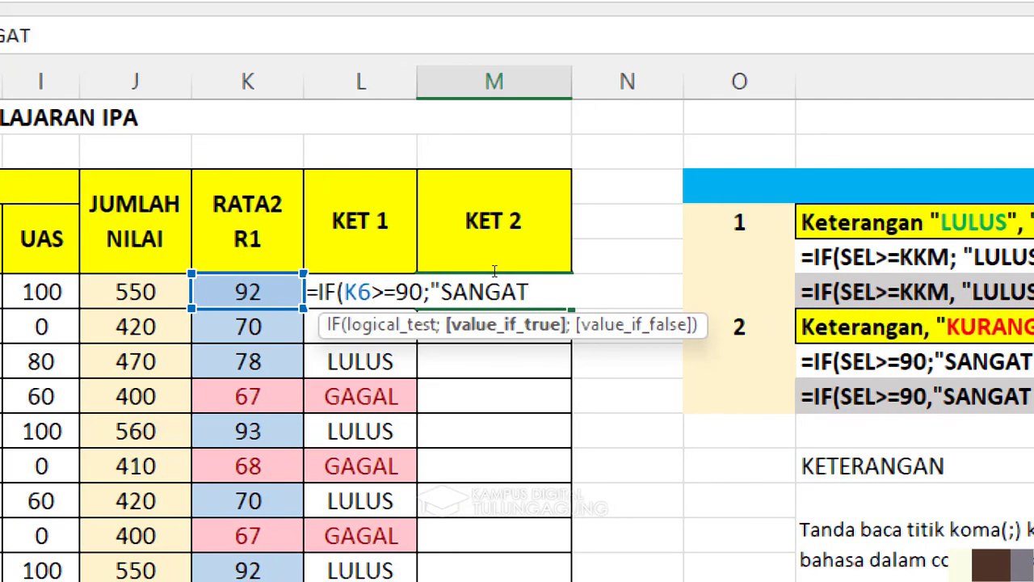
text( BAIK)
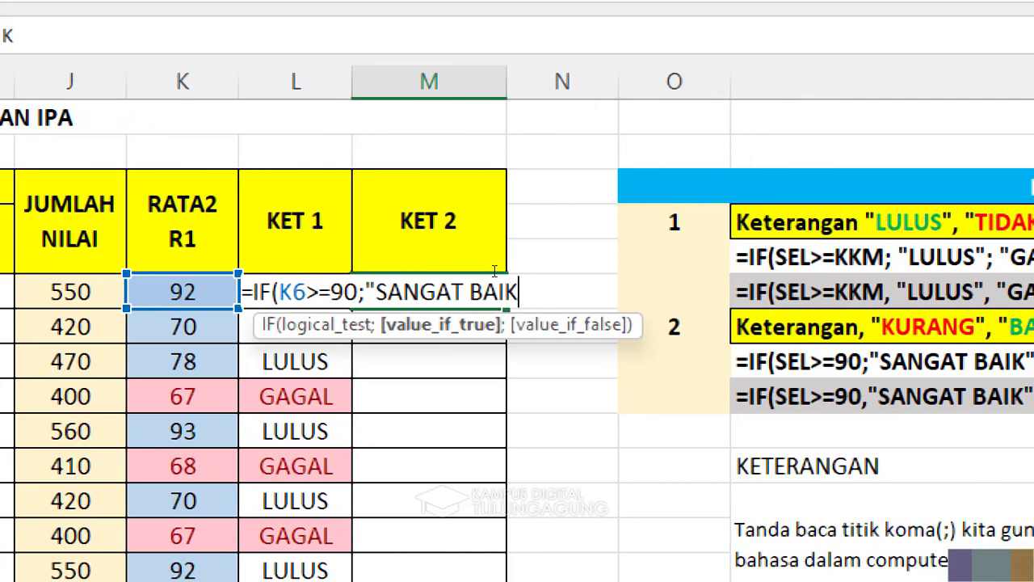
text(")
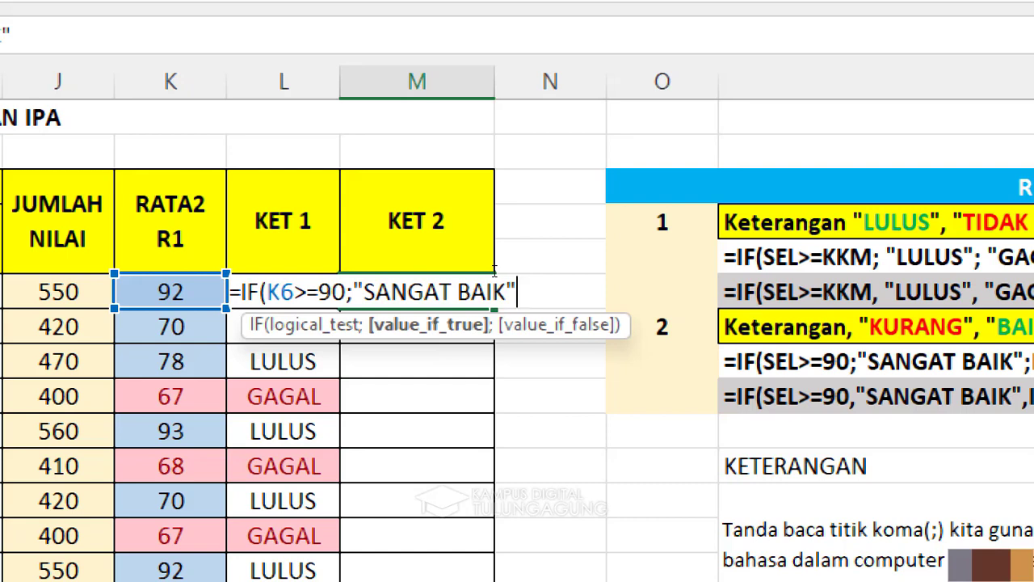
- Nest a second IF as the false value of the M6 formula, with the logical test K6>=70
text(;)
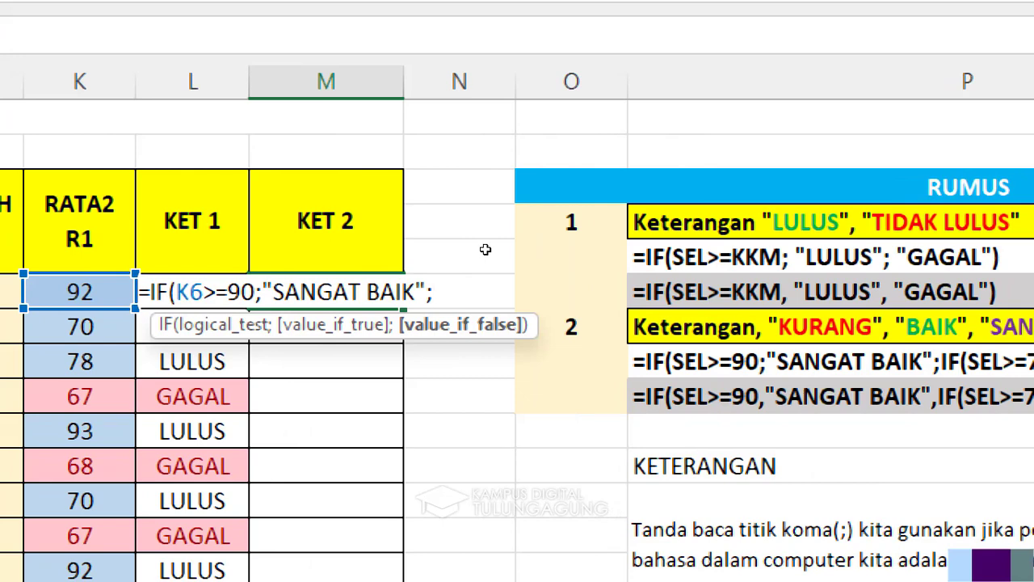
text(IF)
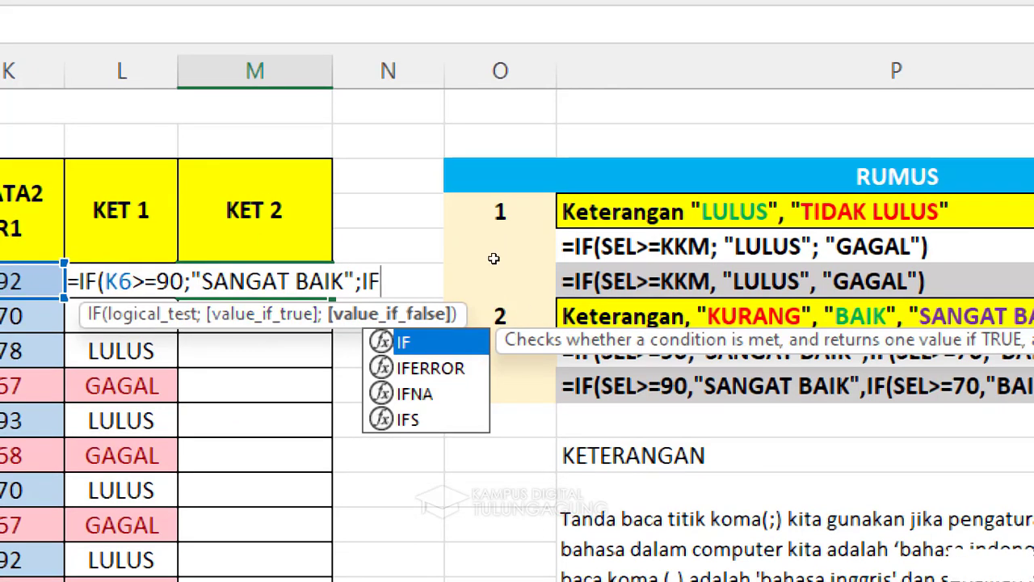
text(()
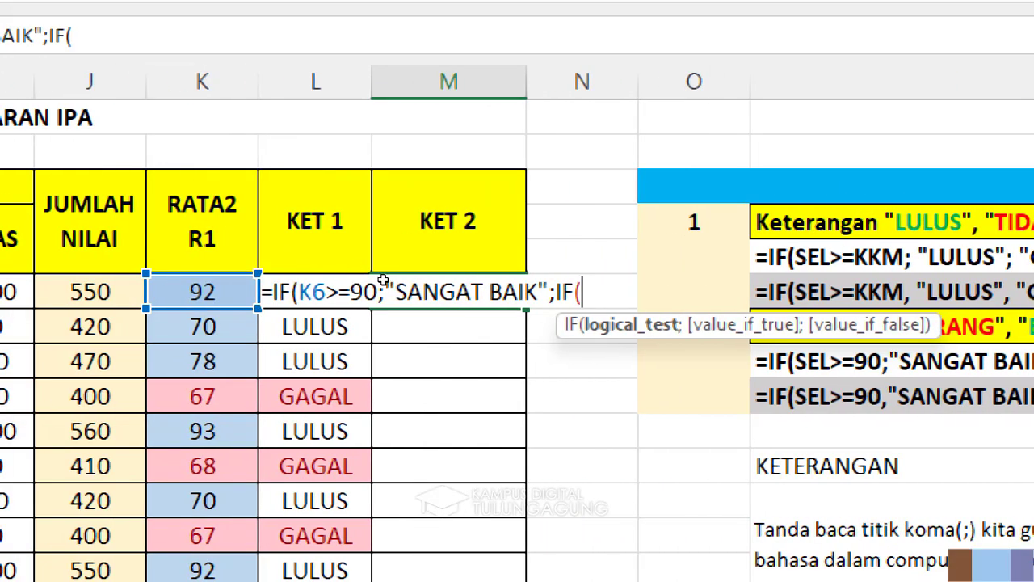
key(Left)
key(Left)
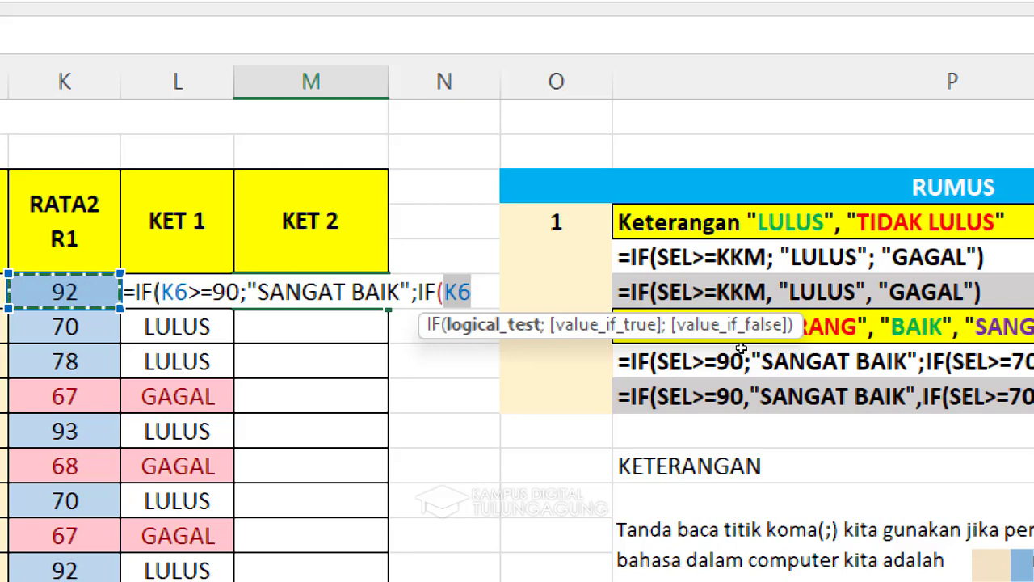
text(>)
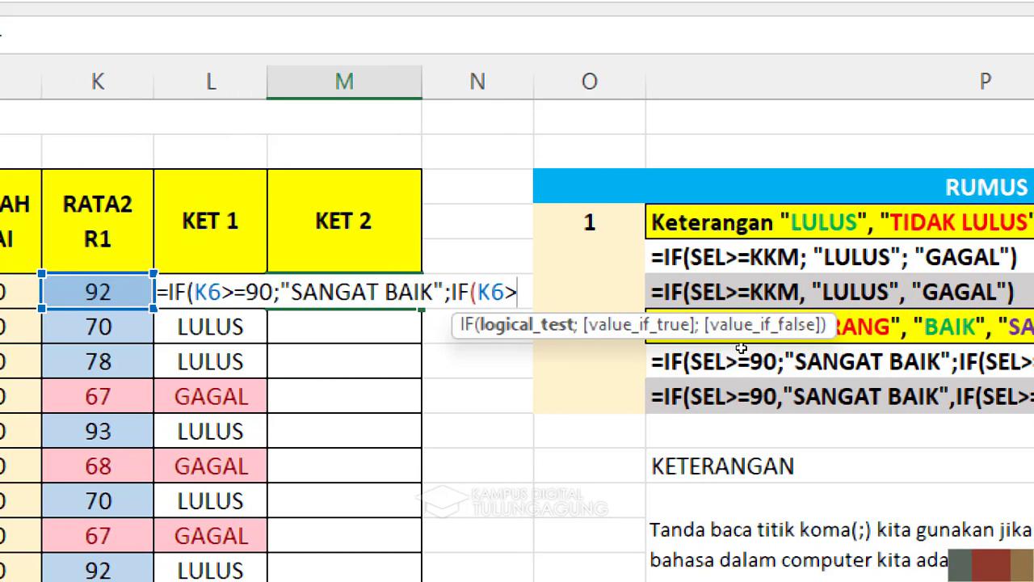
text(=)
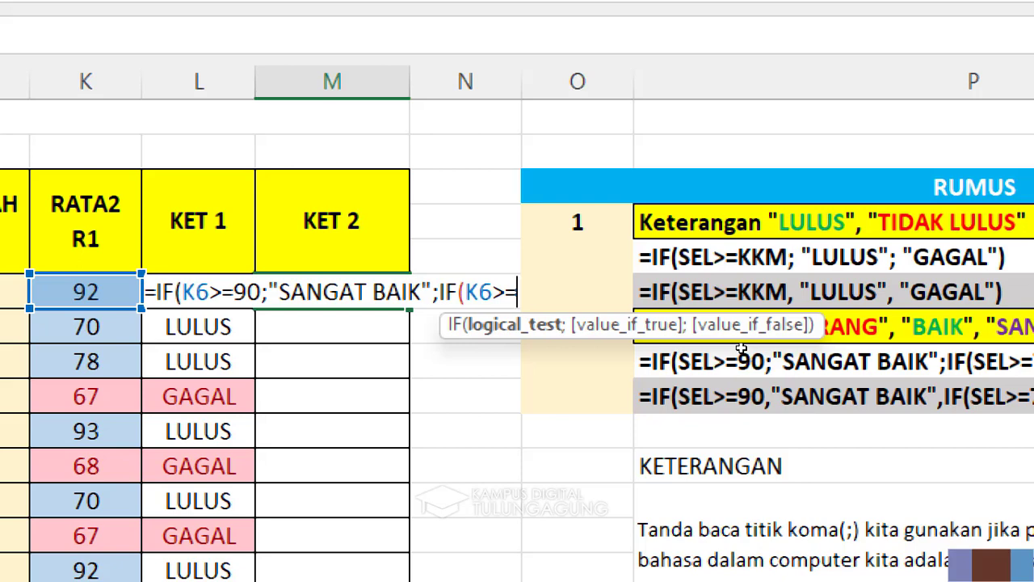
text(70)
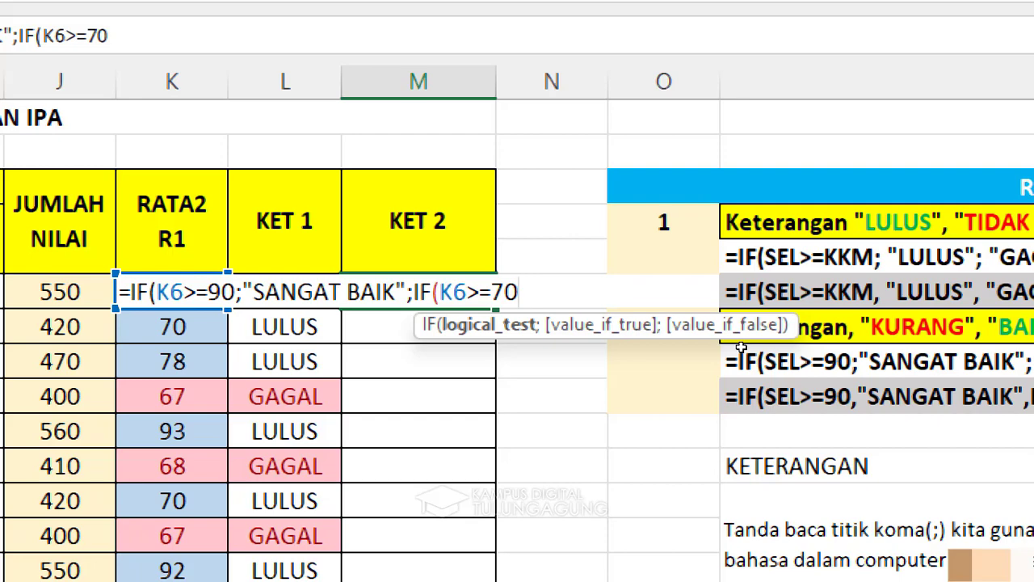
- Add "BAIK" as the value if true of the nested IF in M6
text(;)
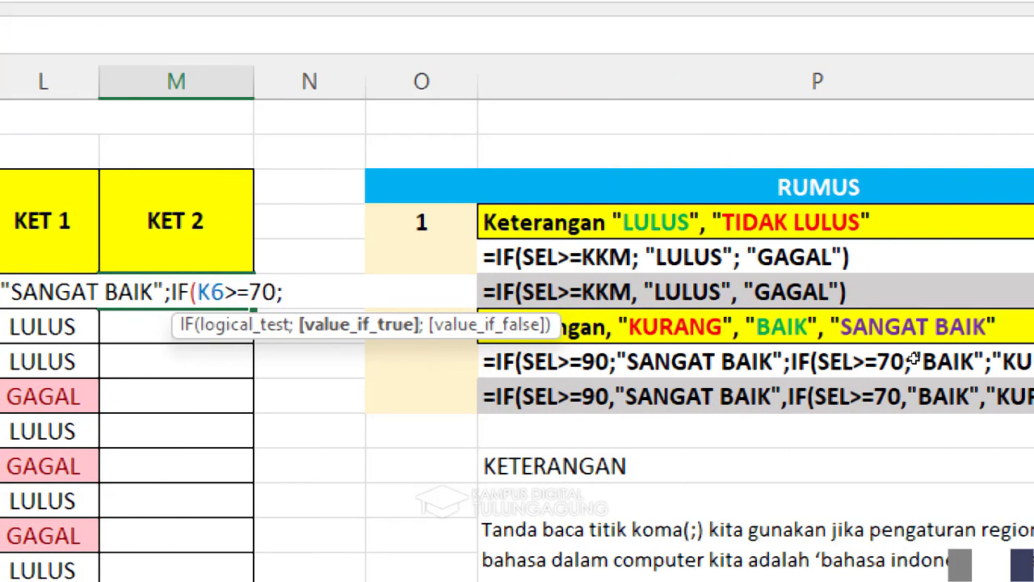
text(")
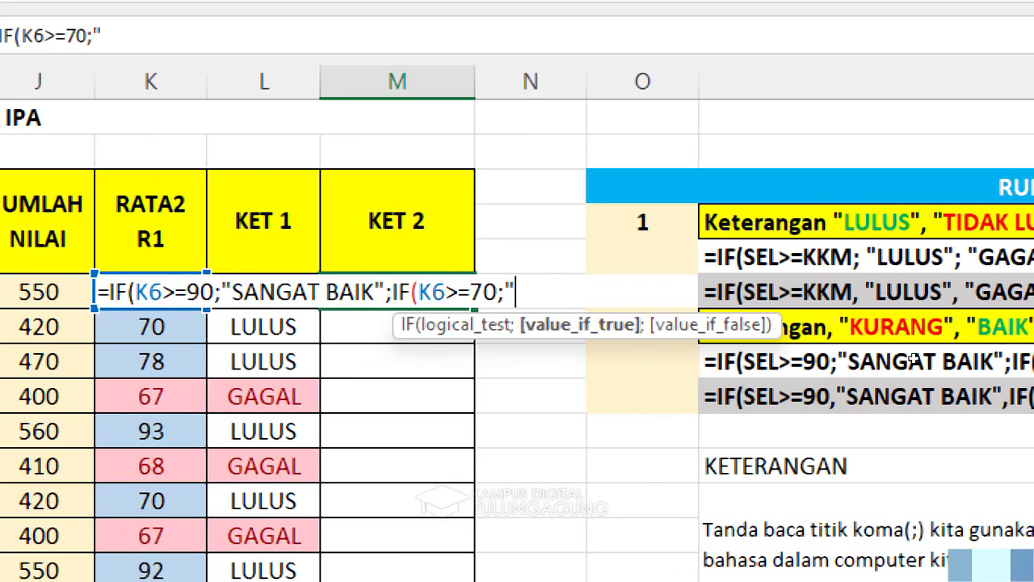
text(BAIK)
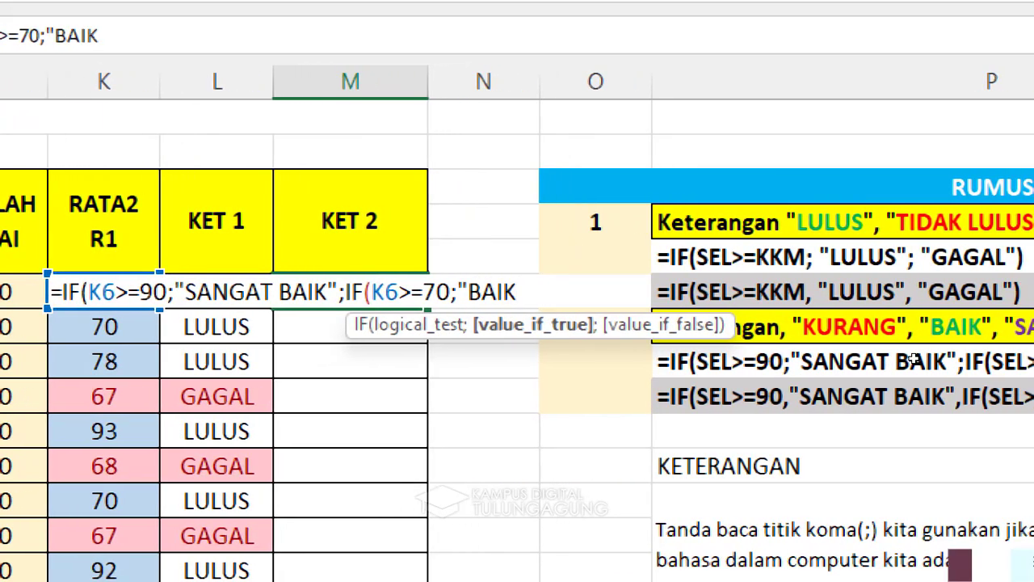
text(")
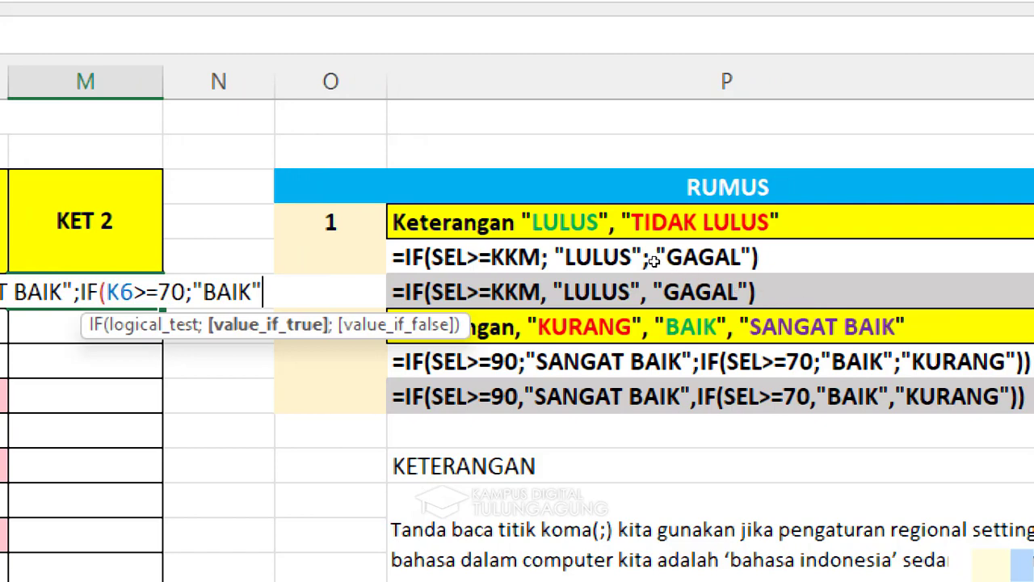
- Add "KURANG" in double quotation marks as the value if false of the nested IF in M6
text(;"SANGA)
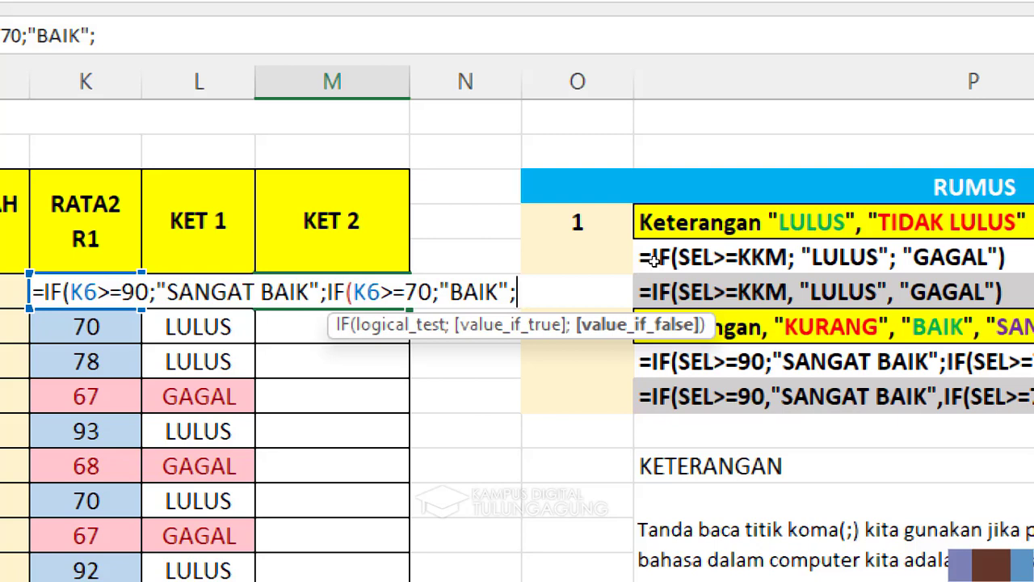
text(KUR)
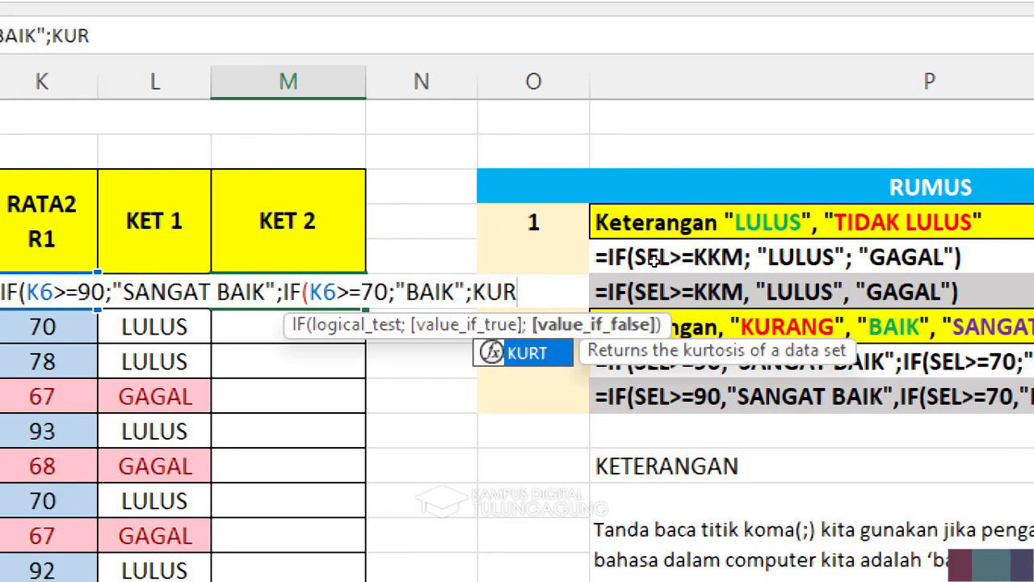
text(ANG)
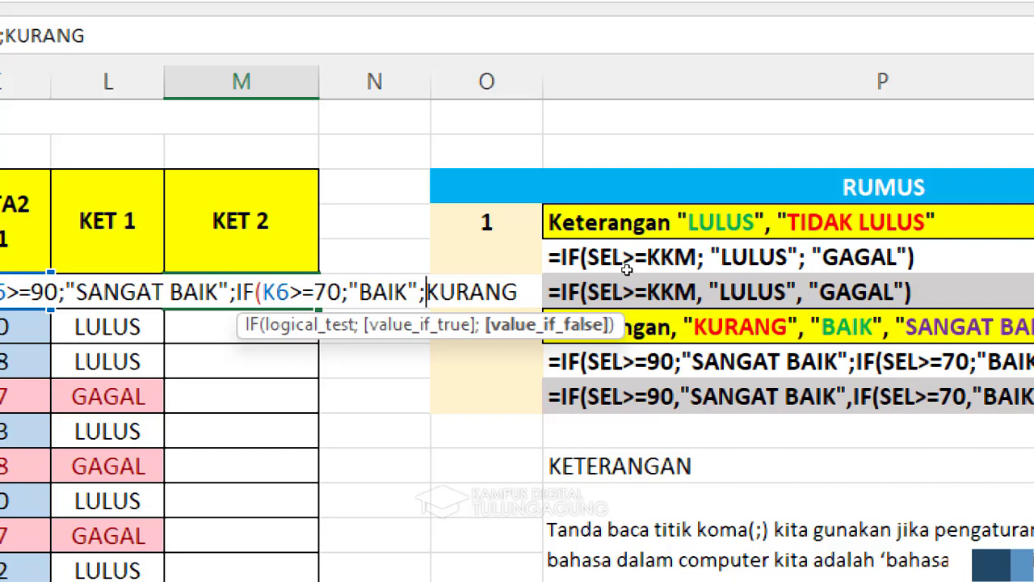
text(')
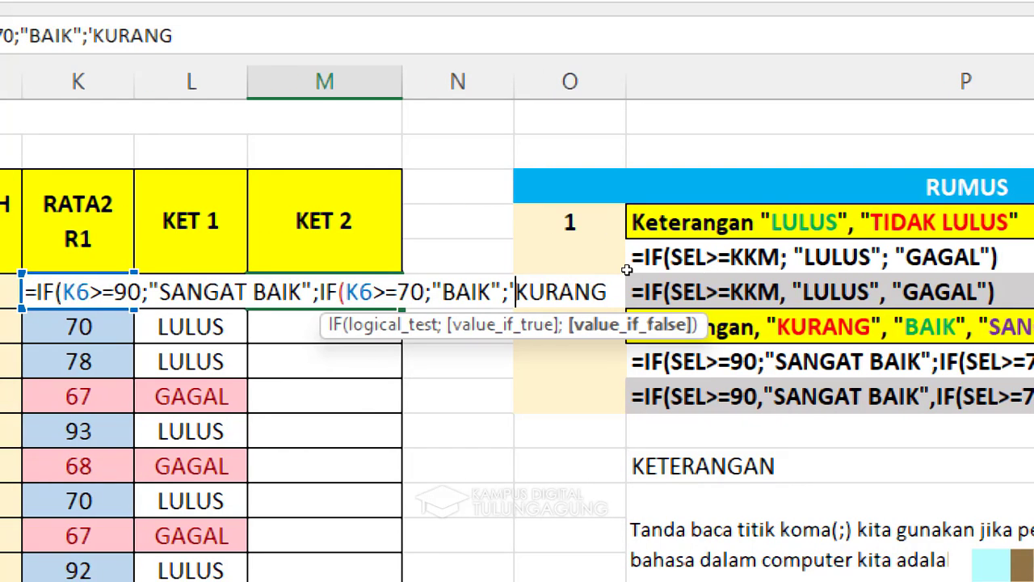
key(BackSpace)
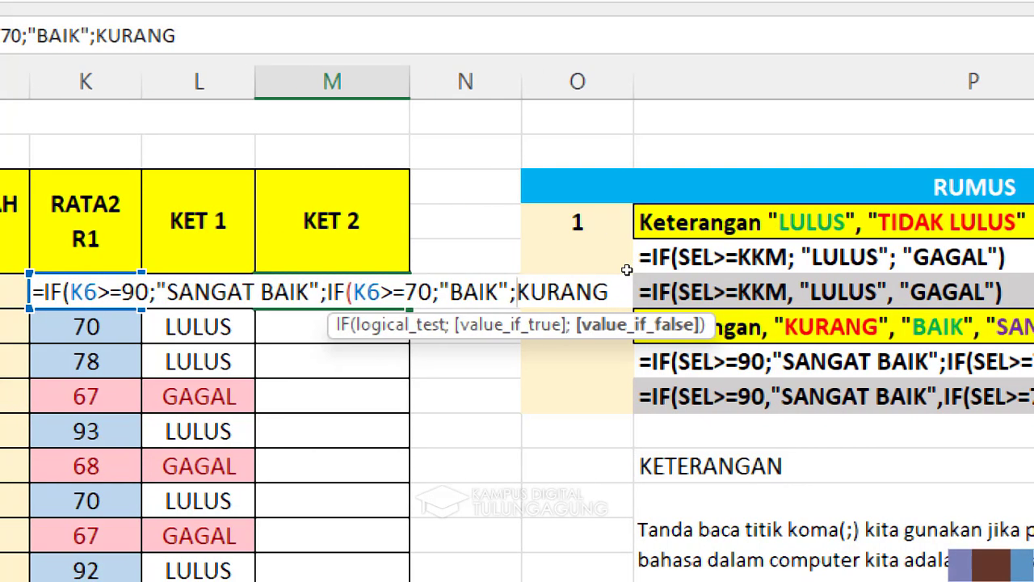
text(")
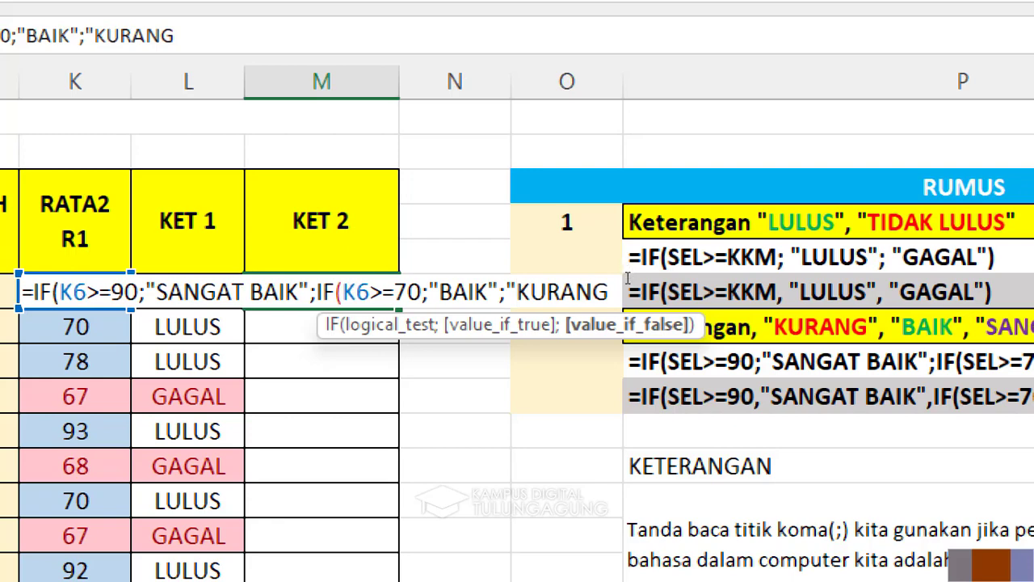
key(Right)
key(Right)
key(Right)
key(Right)
key(Right)
key(Right)
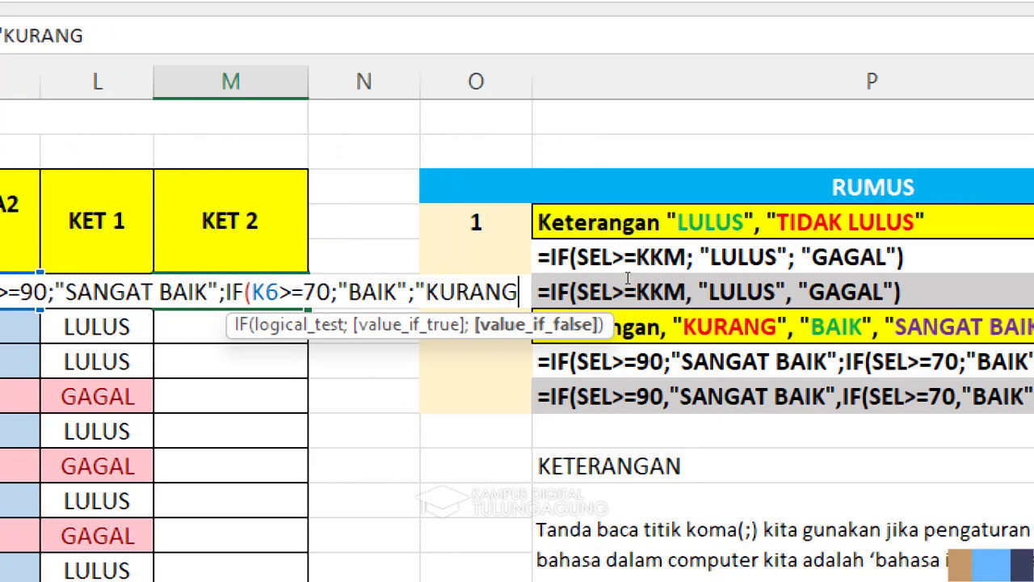
text(")
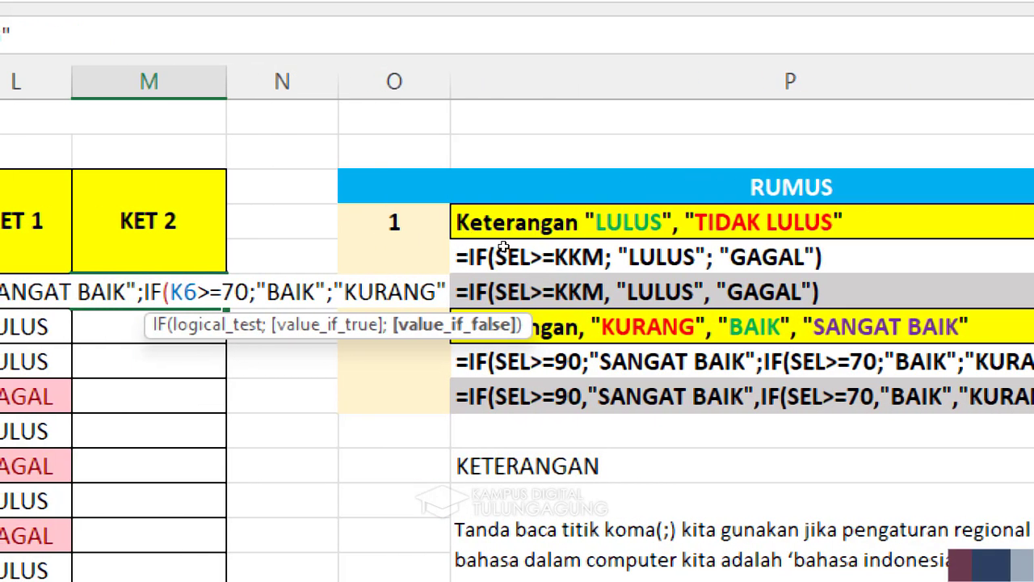
- Close both IF functions with two closing parentheses and enter the formula in M6
text())
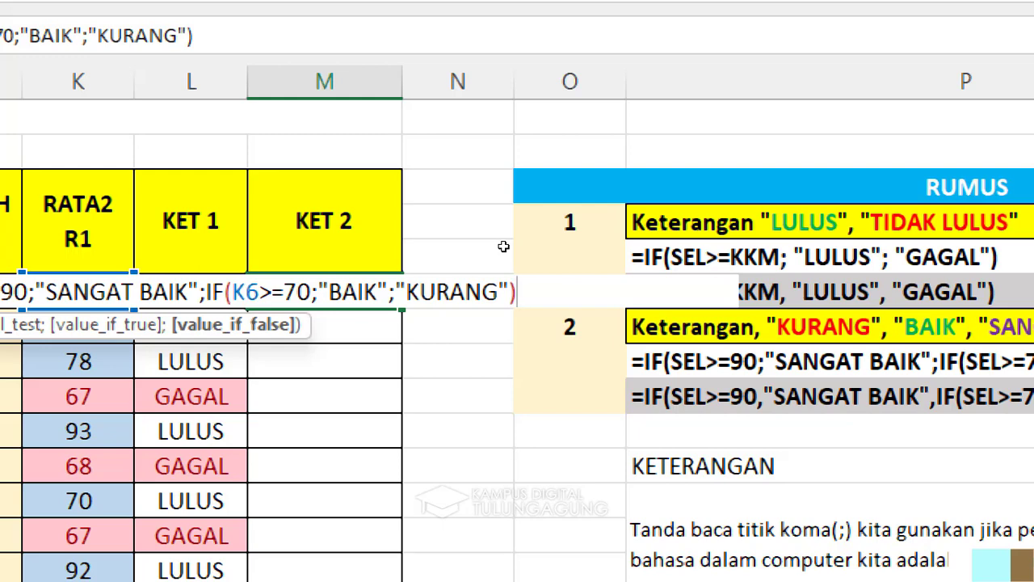
text())
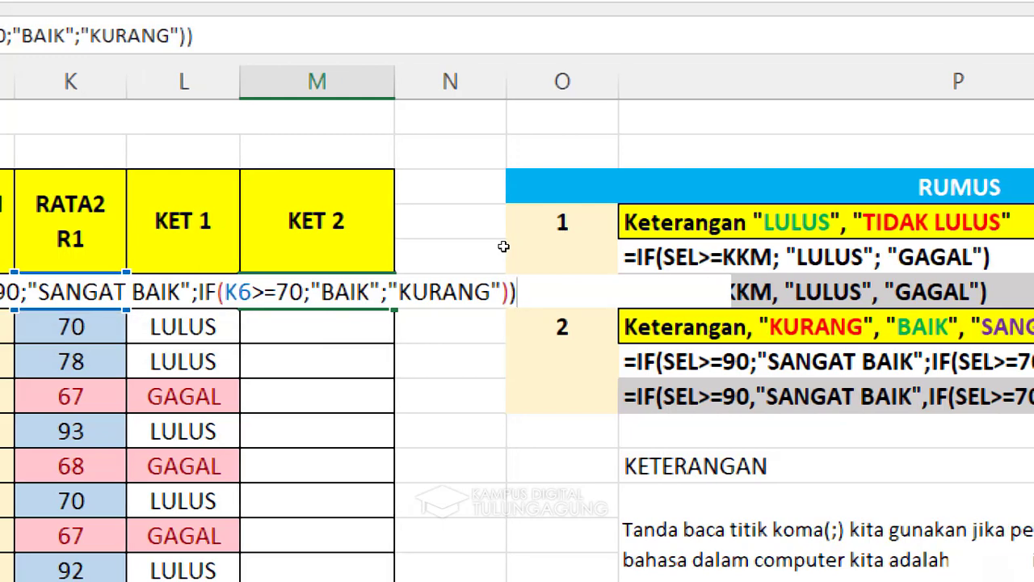
key(Return)
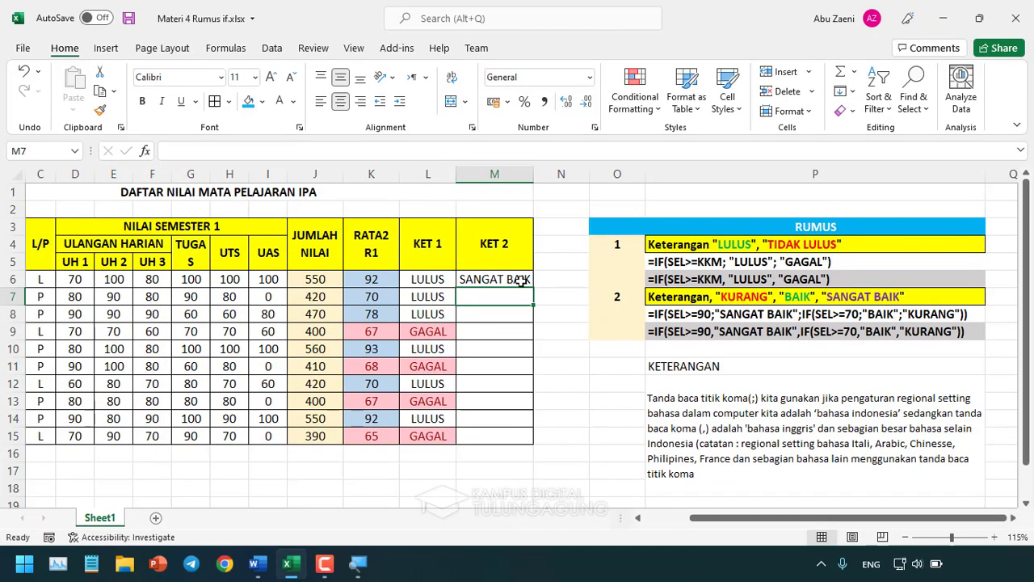
- Fill the nested IF formula from M6 down the KET 2 column to M15
click(376, 290)
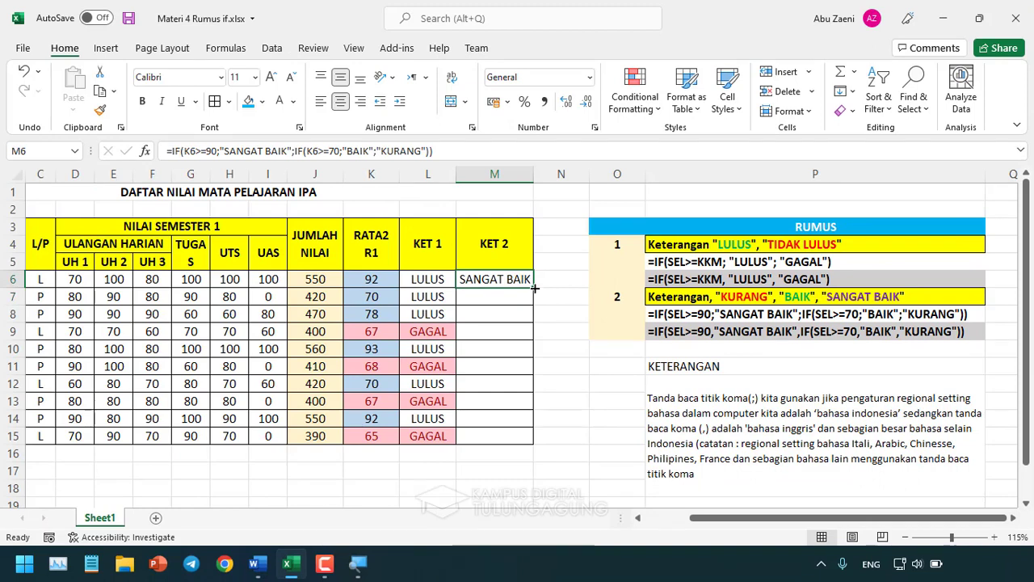
double_click(534, 286)
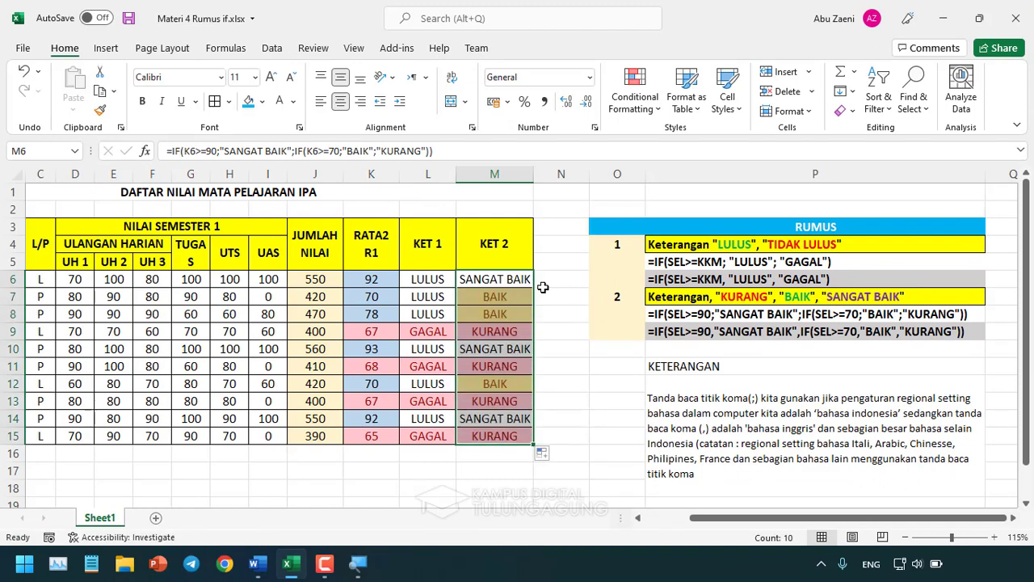
click(559, 289)
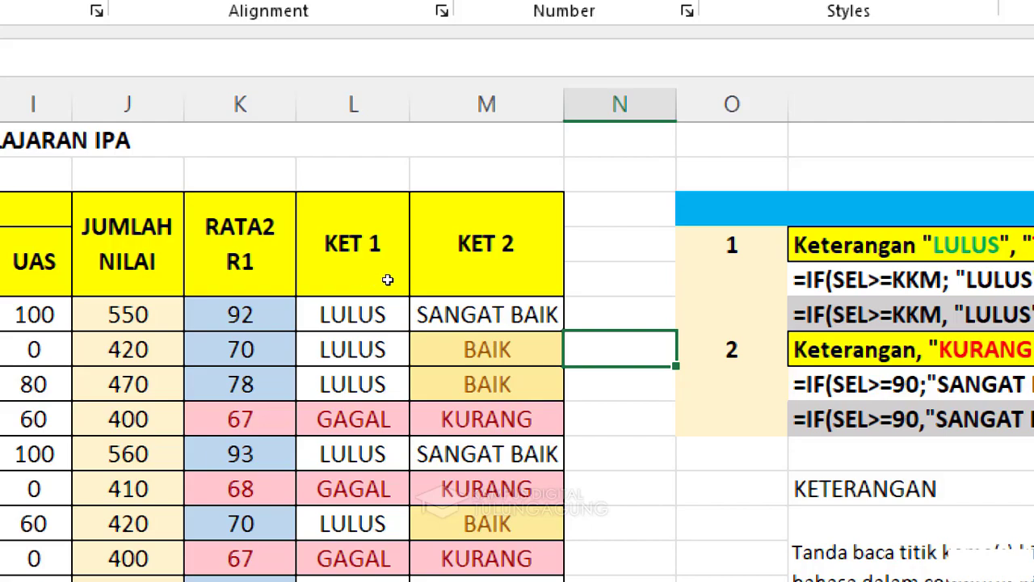
- Place the workbook side by side with the Word document RUMUS EXCELL.docx, showing the score ranges beside the KET 2 column
key(Left)
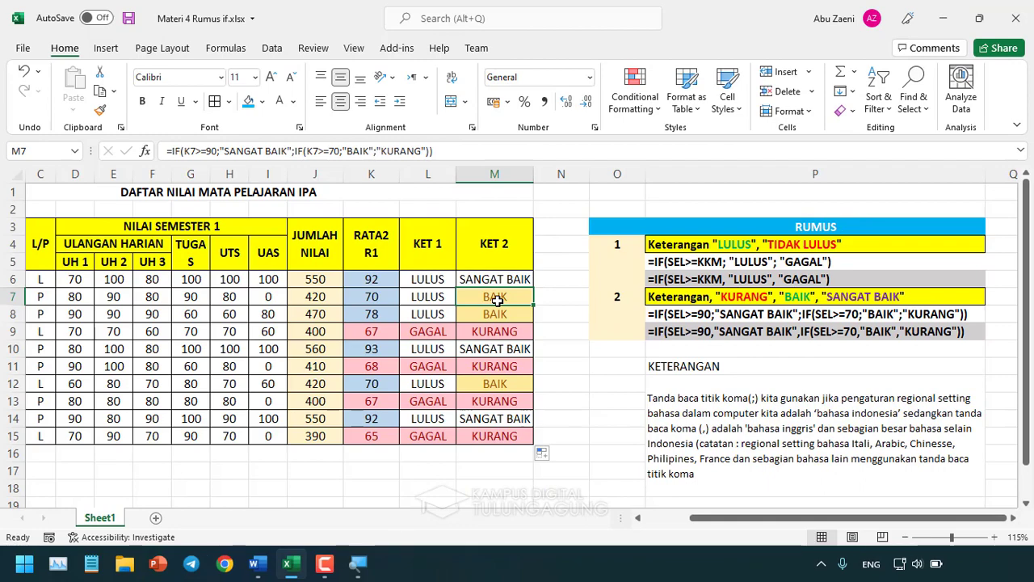
key(super+Right)
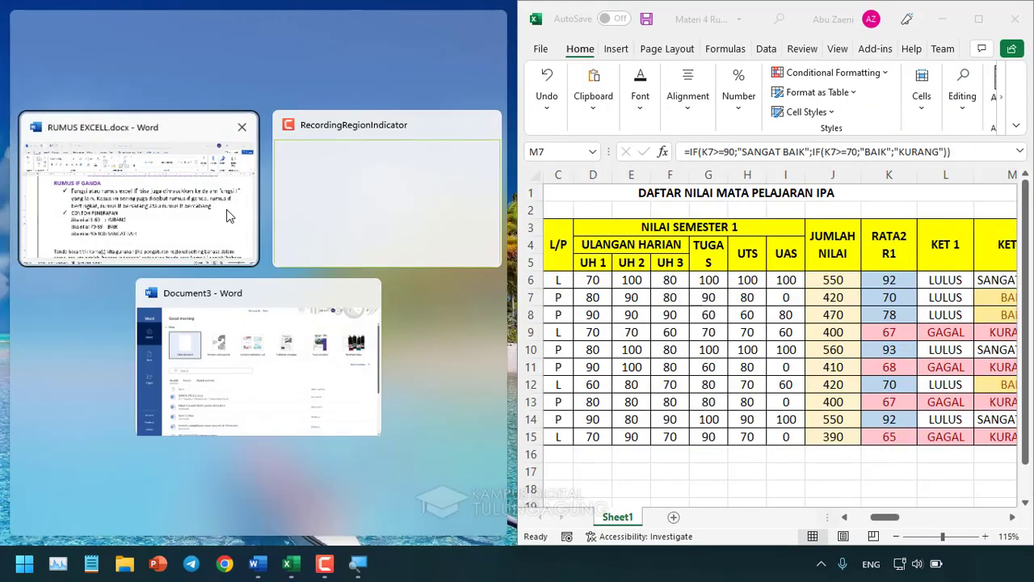
click(227, 215)
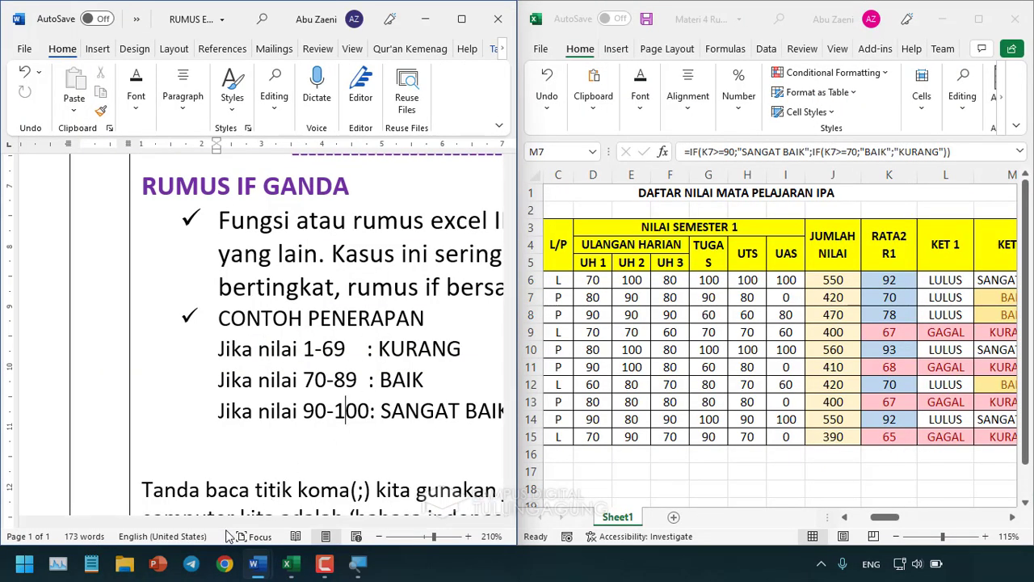
drag(226, 523, 251, 522)
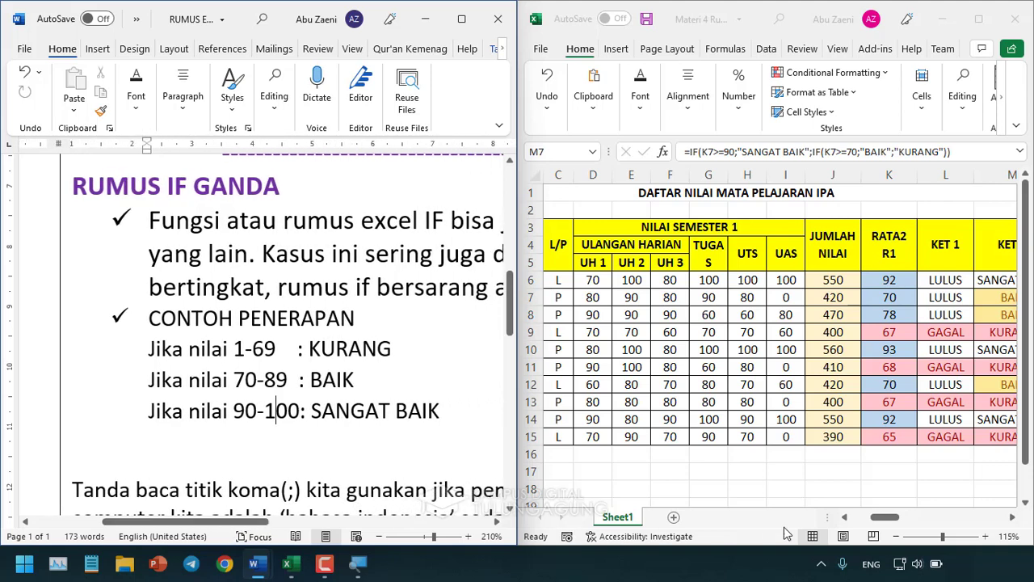
click(885, 525)
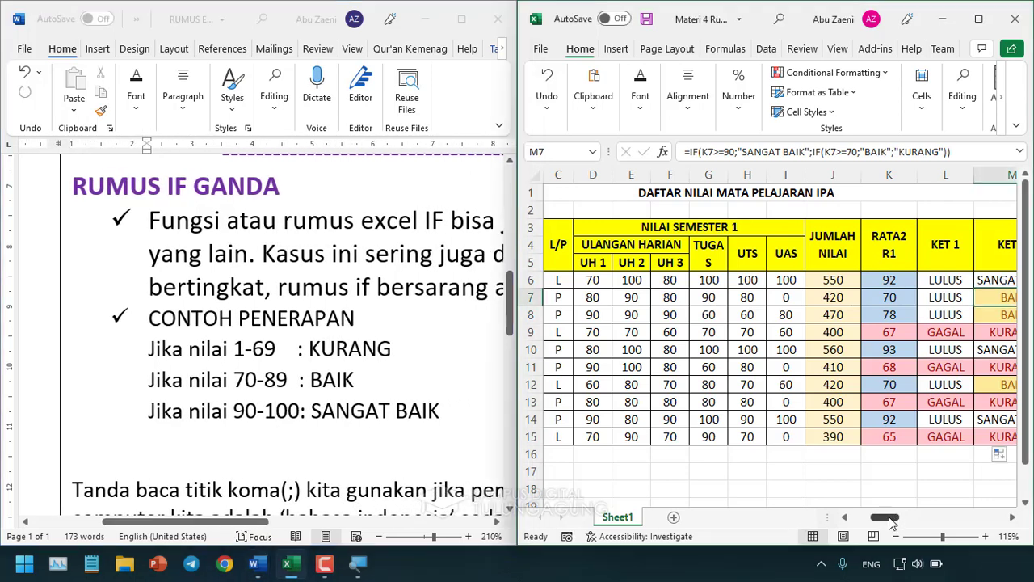
drag(889, 522, 937, 533)
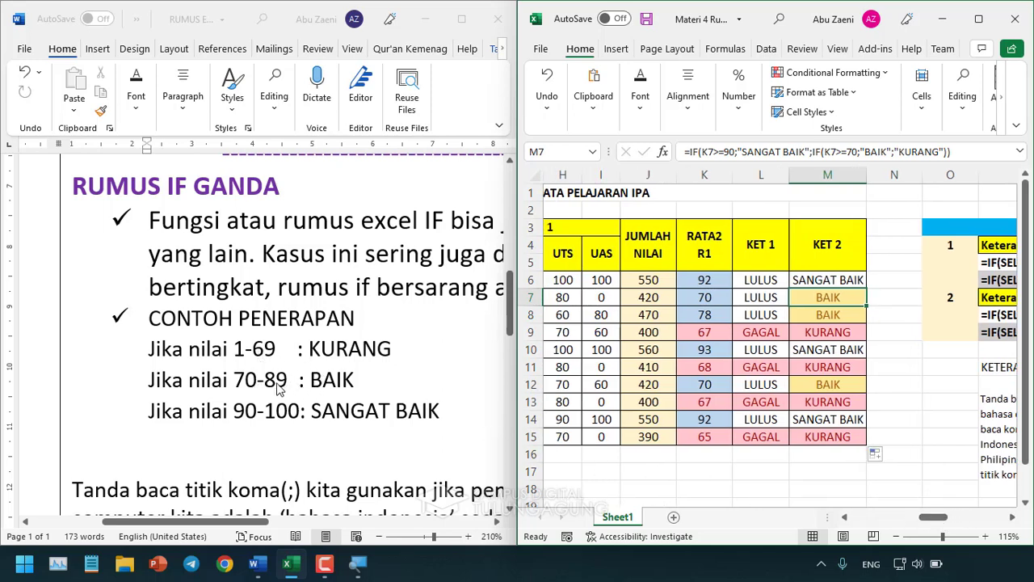
- Check the KET 2 remarks in M8 and M9 against the score ranges listed in the Word document
click(828, 315)
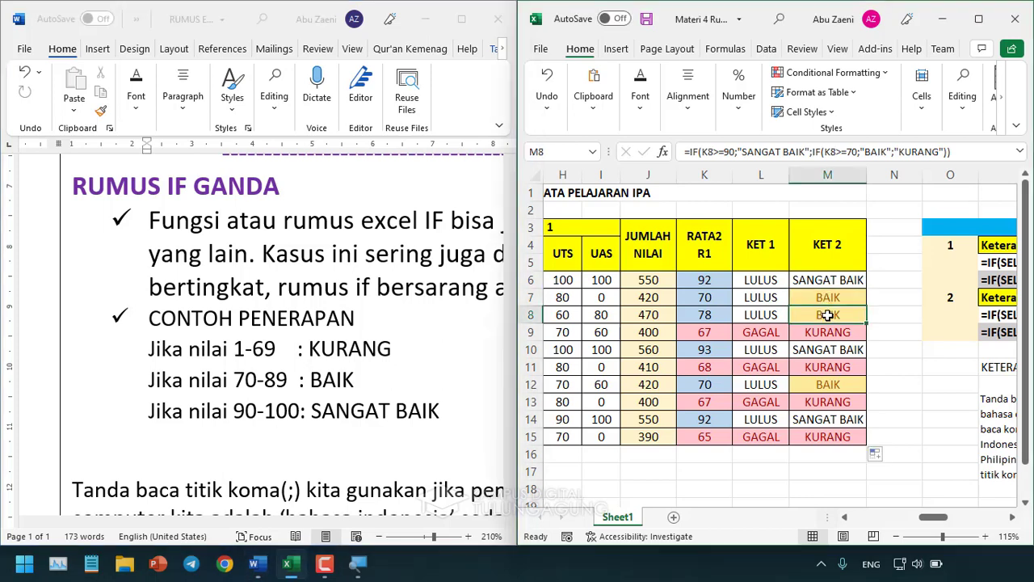
click(827, 332)
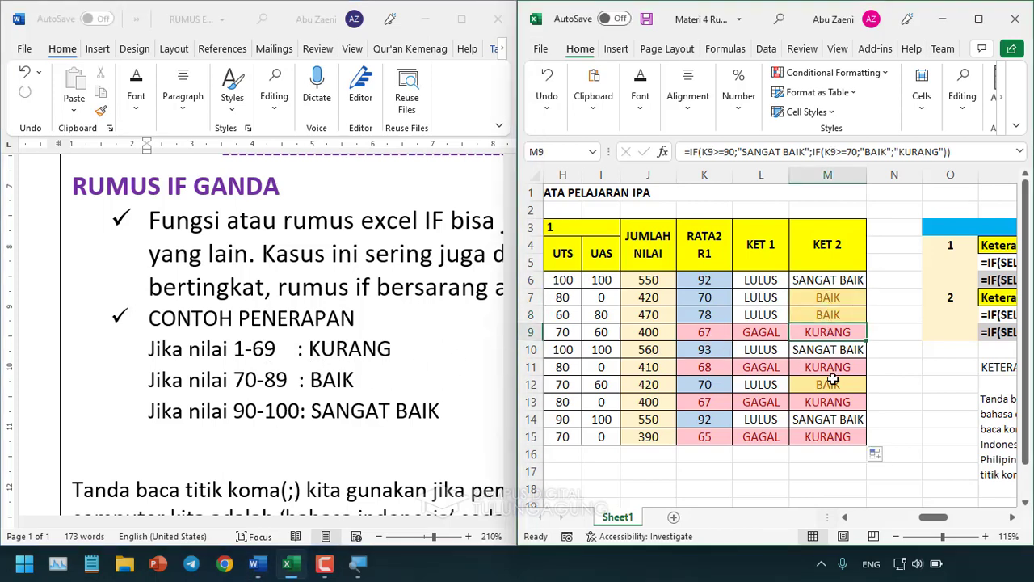
click(879, 391)
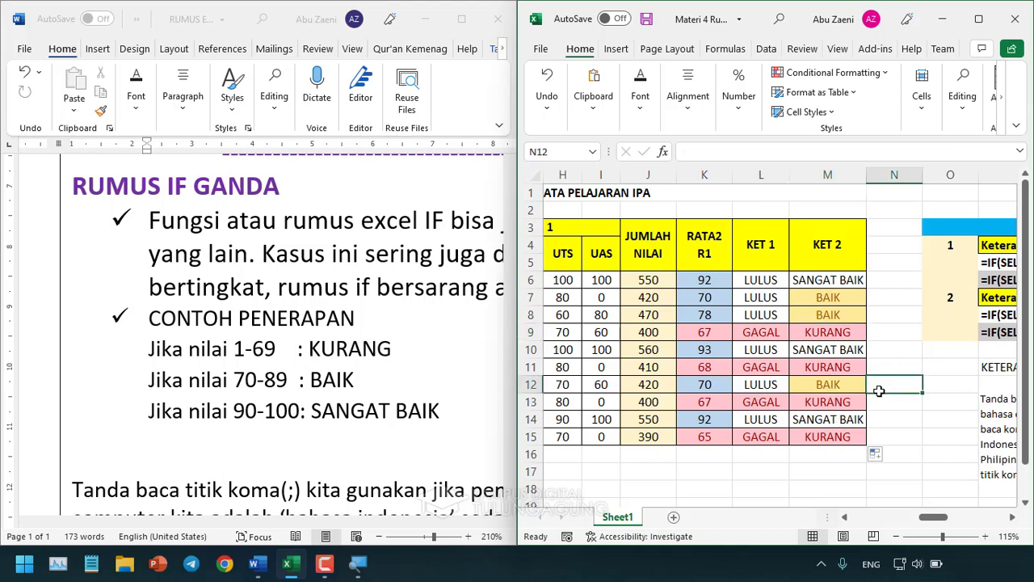
- Maximize the workbook window and select the first formula heading, P4, in the RUMUS table
click(980, 21)
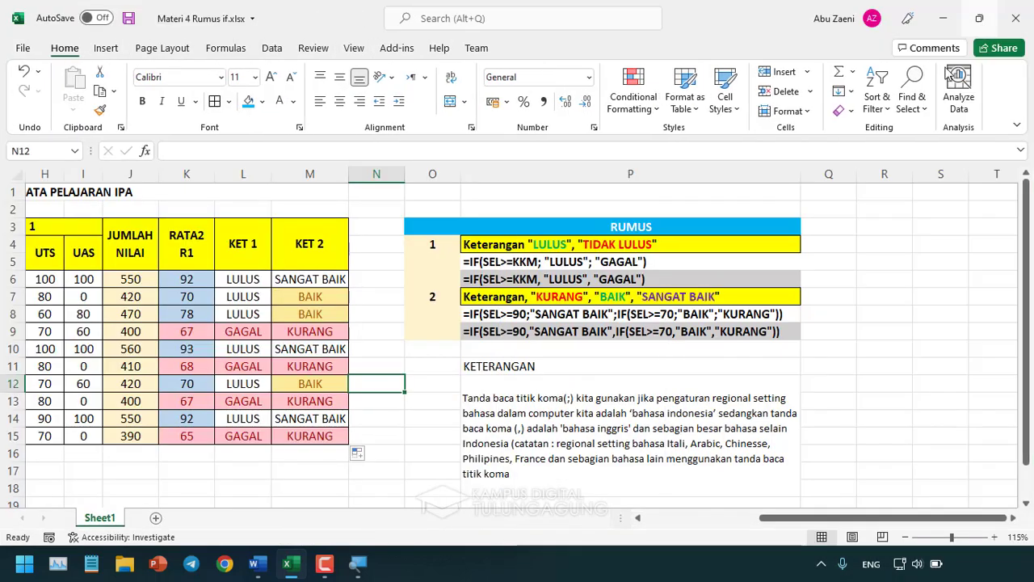
click(490, 246)
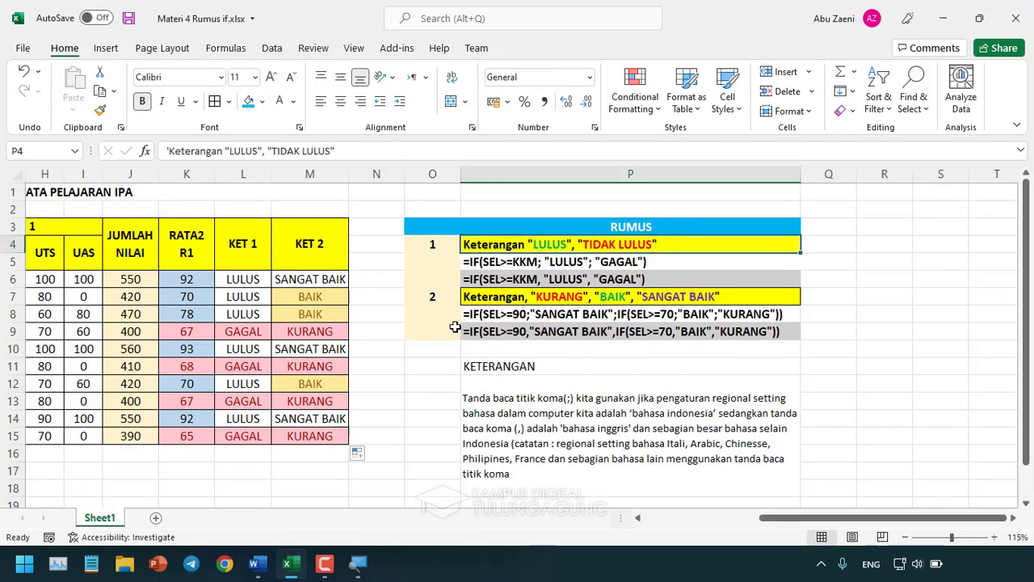